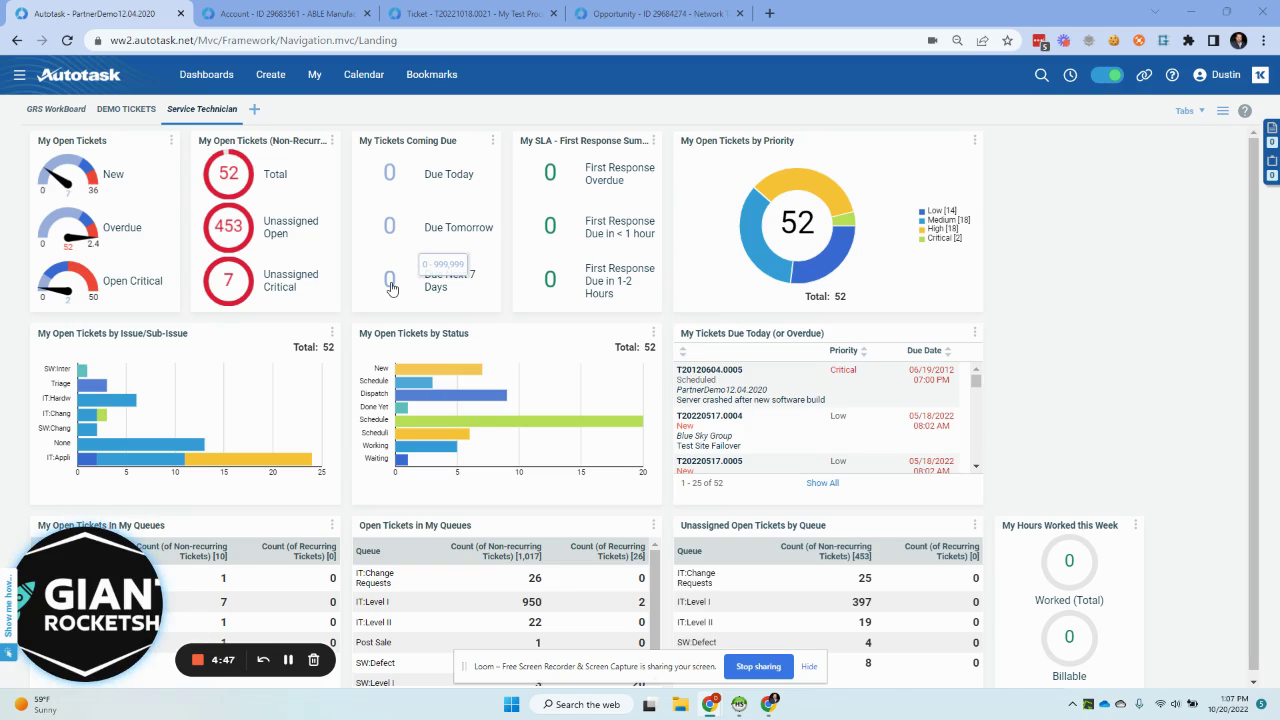
Review the Service Technician dashboard widgets for open tickets, SLA status, queues and hours worked
mouse_move(724, 225)
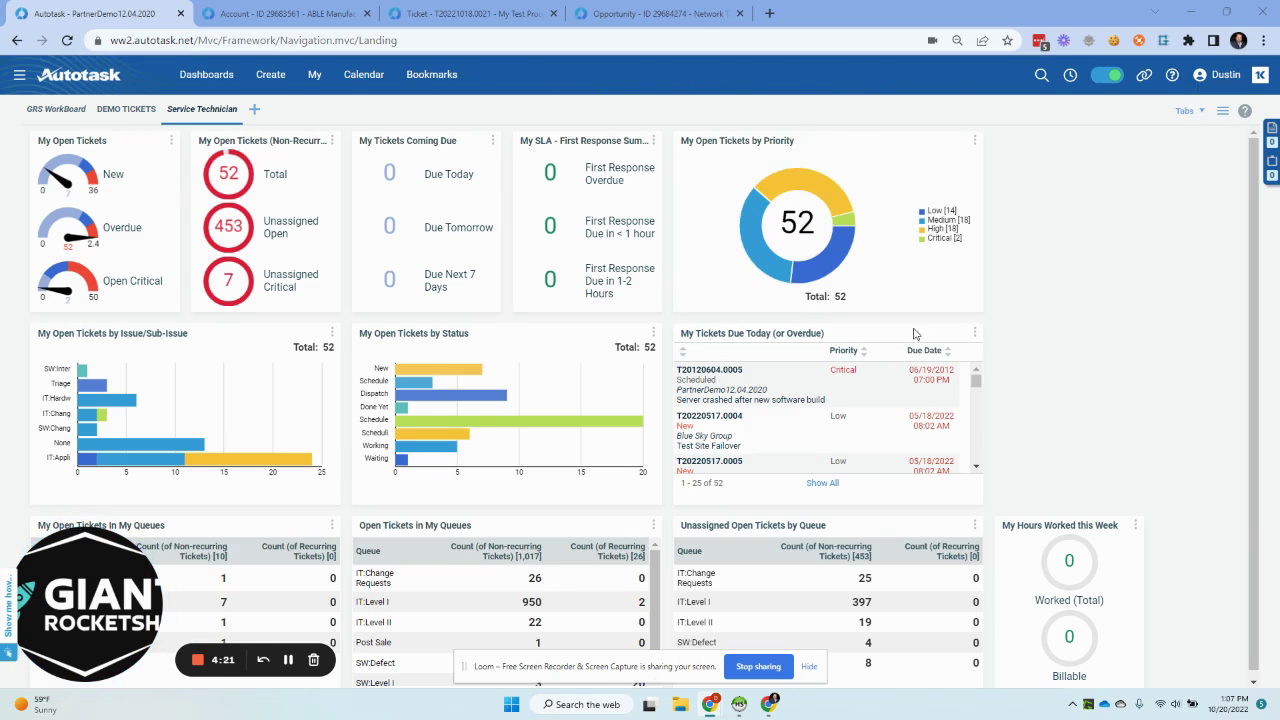
scroll(1025, 327, down, 1)
scroll(1025, 327, up, 1)
Switch to the ABLE Manufacturing HQ account and scroll through its details, classification and status
click(267, 23)
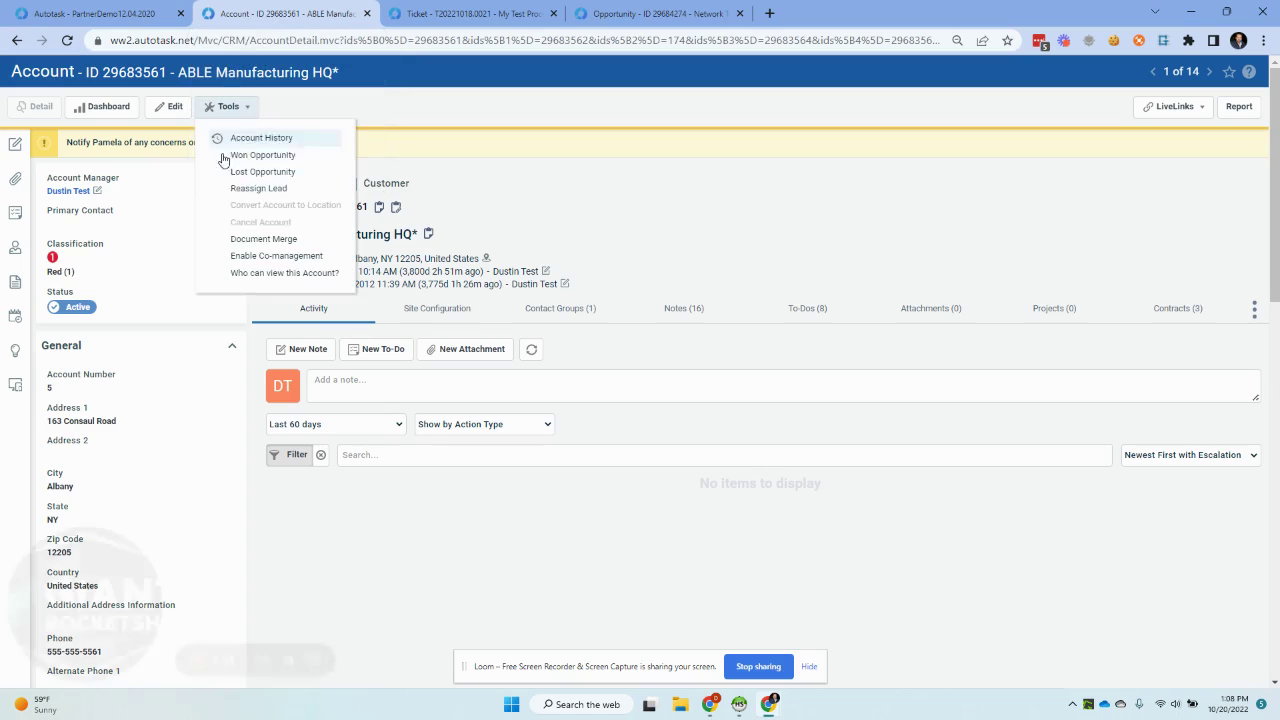
scroll(165, 441, down, 10)
scroll(165, 441, up, 3)
scroll(165, 441, down, 4)
scroll(170, 400, up, 10)
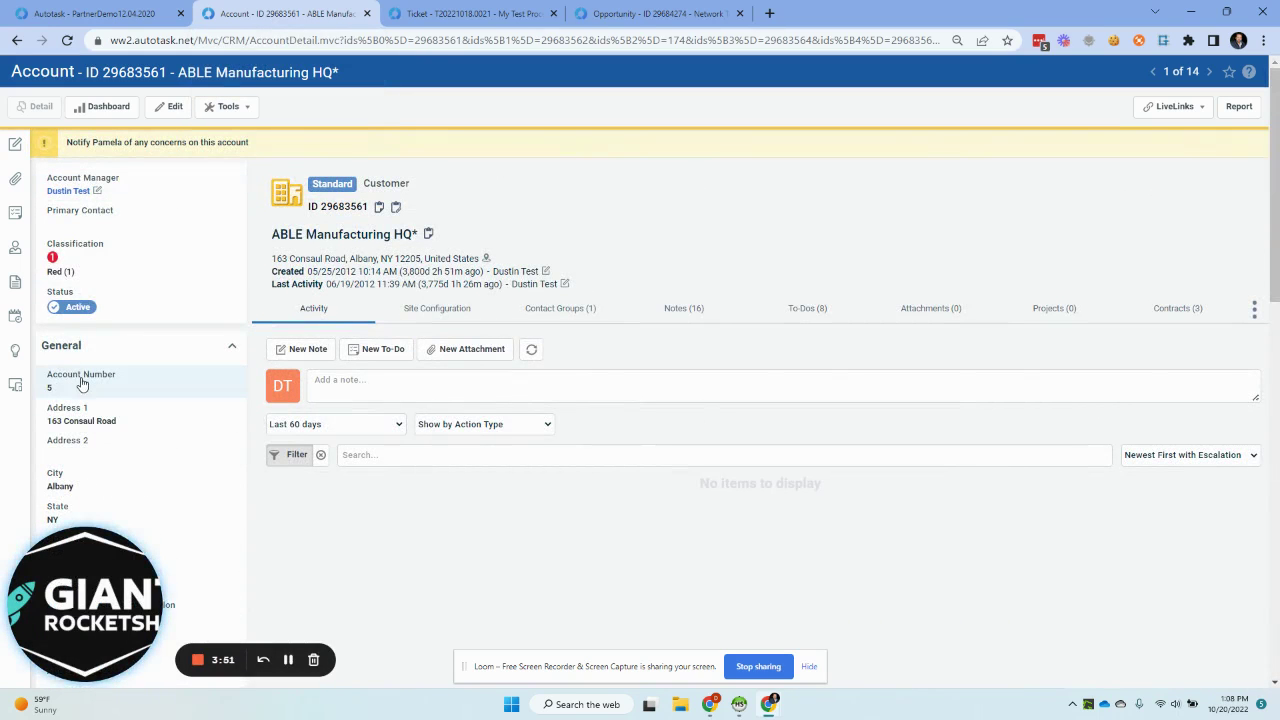
scroll(80, 370, down, 4)
scroll(112, 330, up, 5)
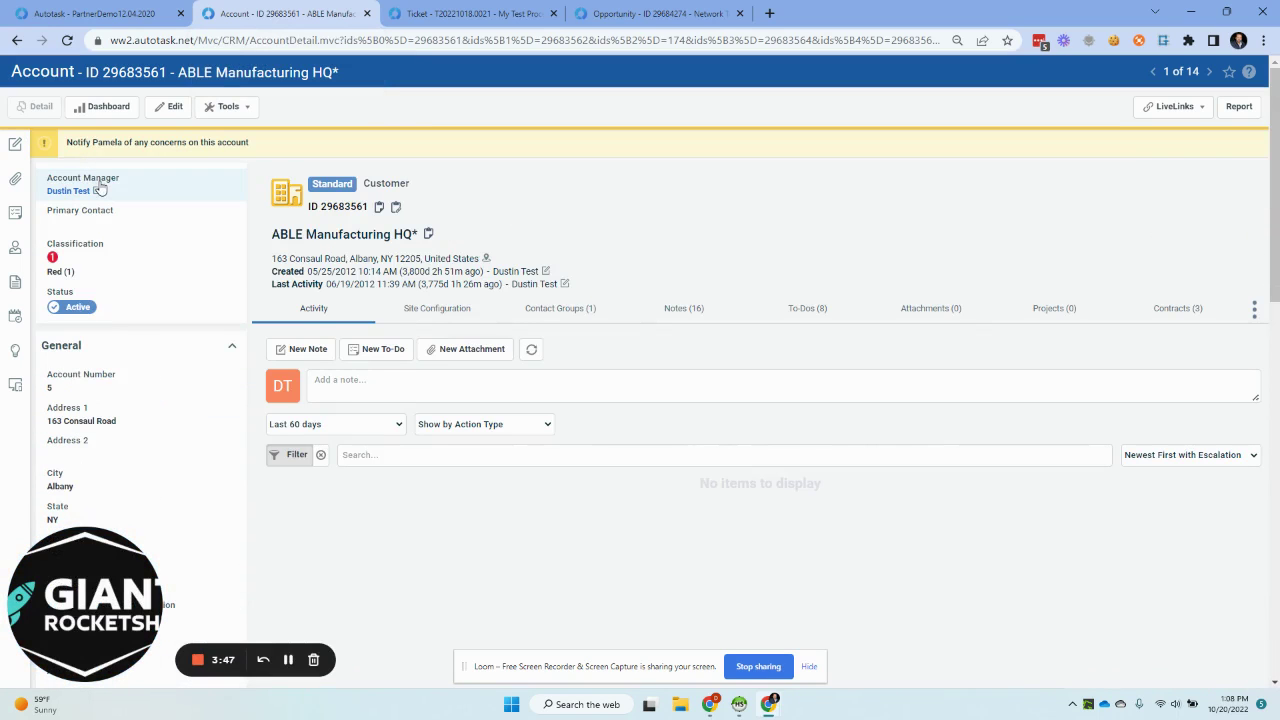
scroll(152, 323, down, 8)
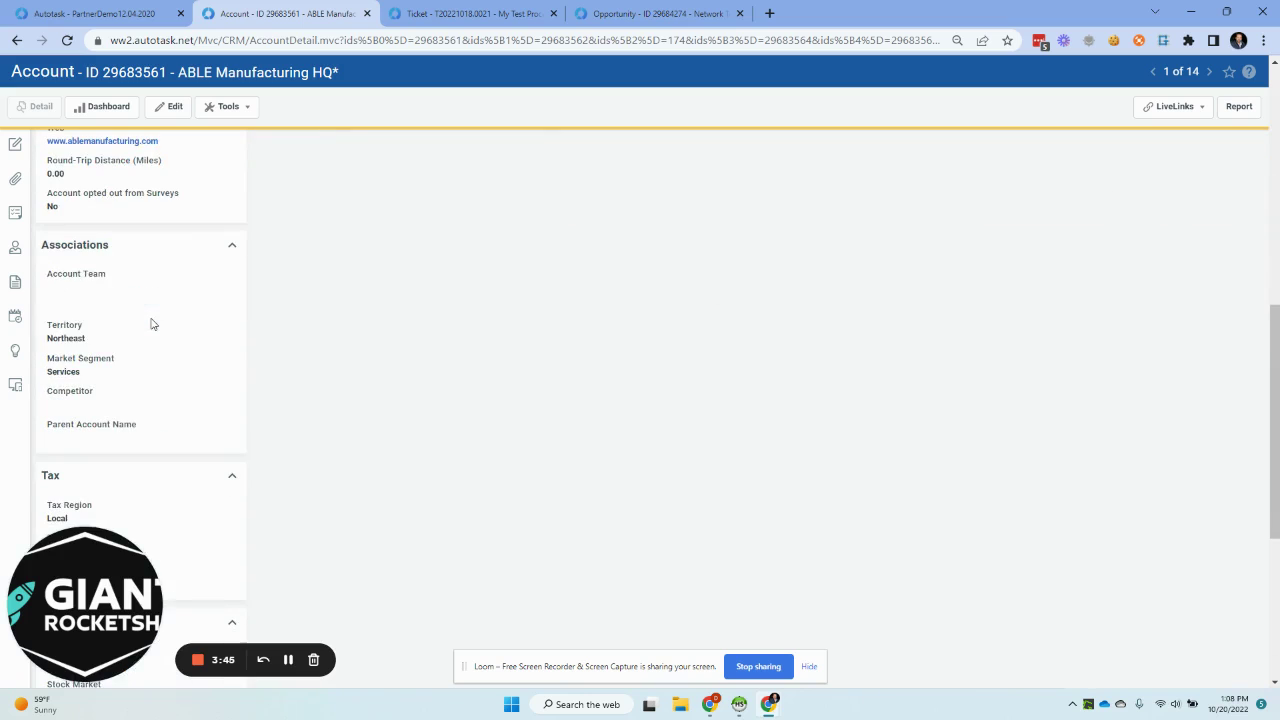
scroll(134, 254, up, 8)
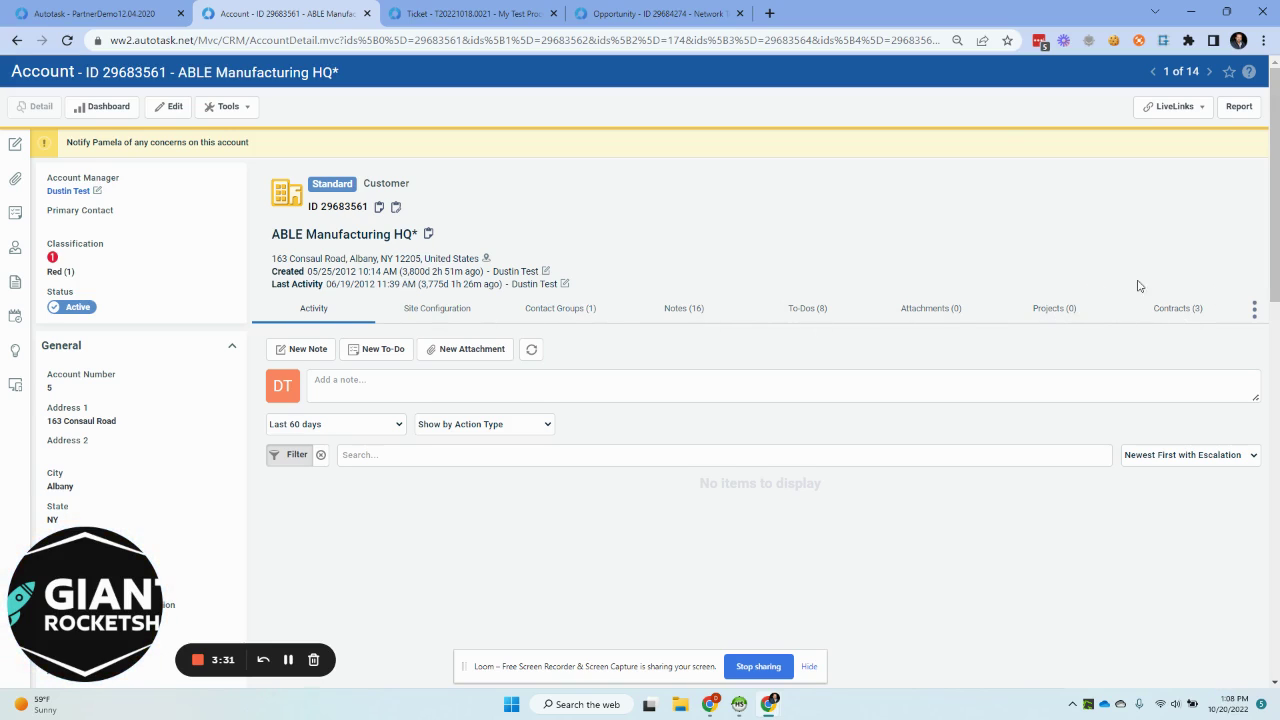
Open the account's Customize Tab Order settings and remove every currently shown tab
click(1254, 310)
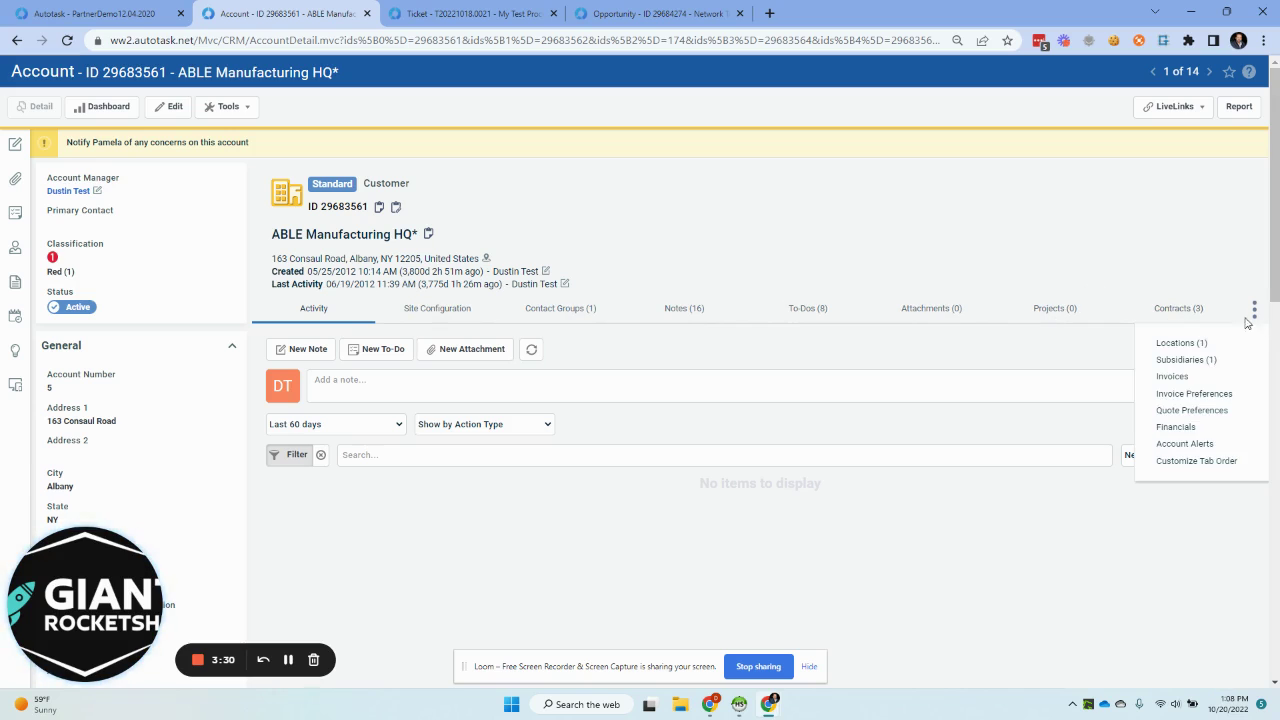
click(1196, 461)
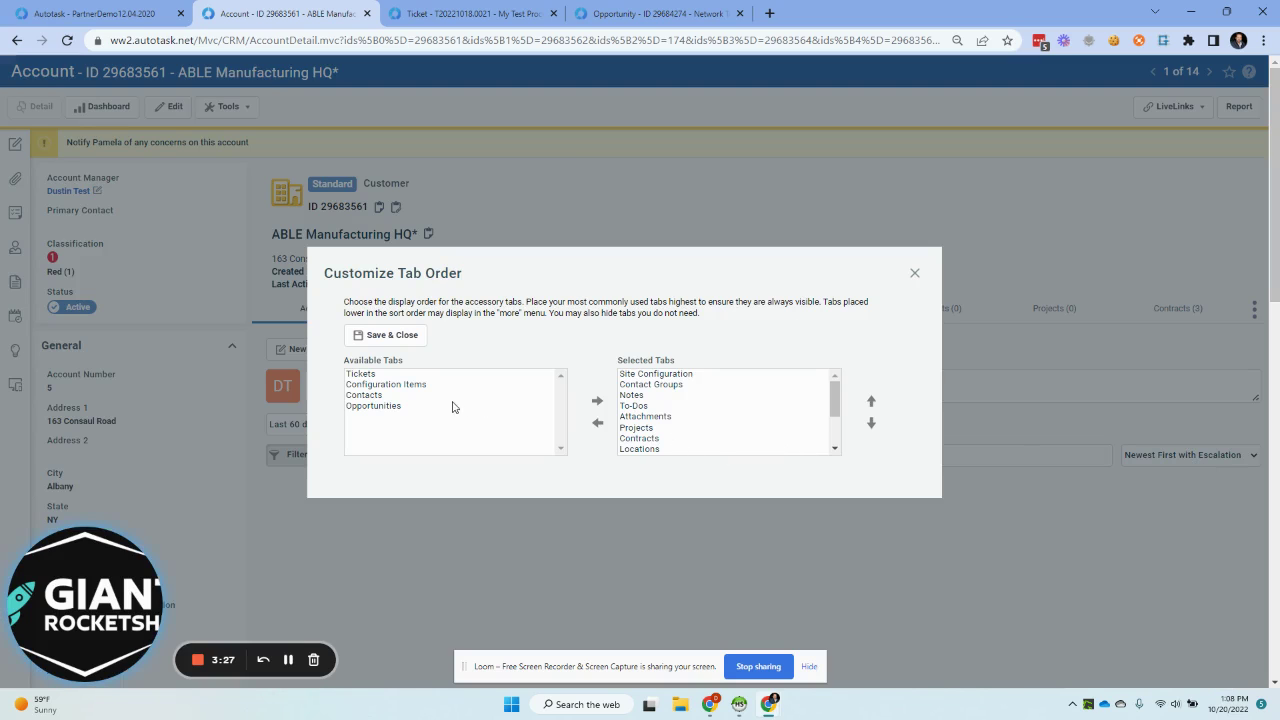
click(665, 378)
scroll(666, 440, down, 5)
shift+click(646, 448)
click(597, 422)
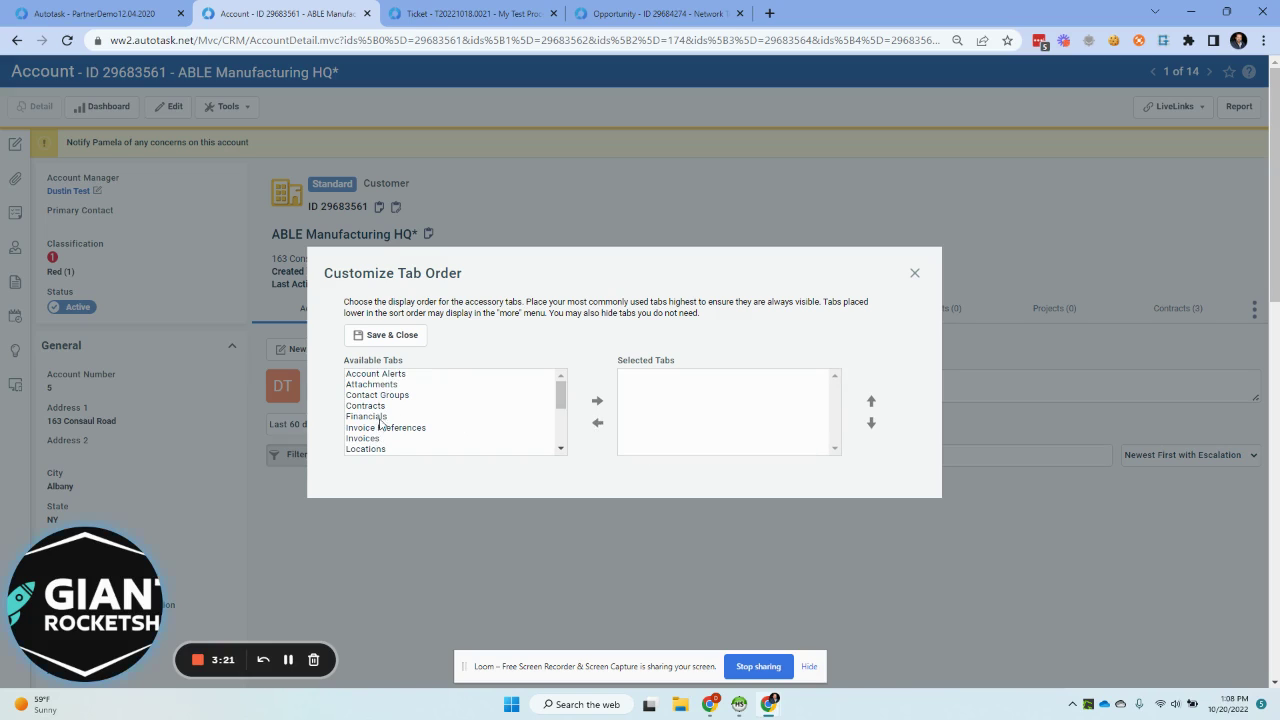
Show Contracts, Financials, Projects, Tickets and Configuration Items tabs, then save the tab order
click(380, 418)
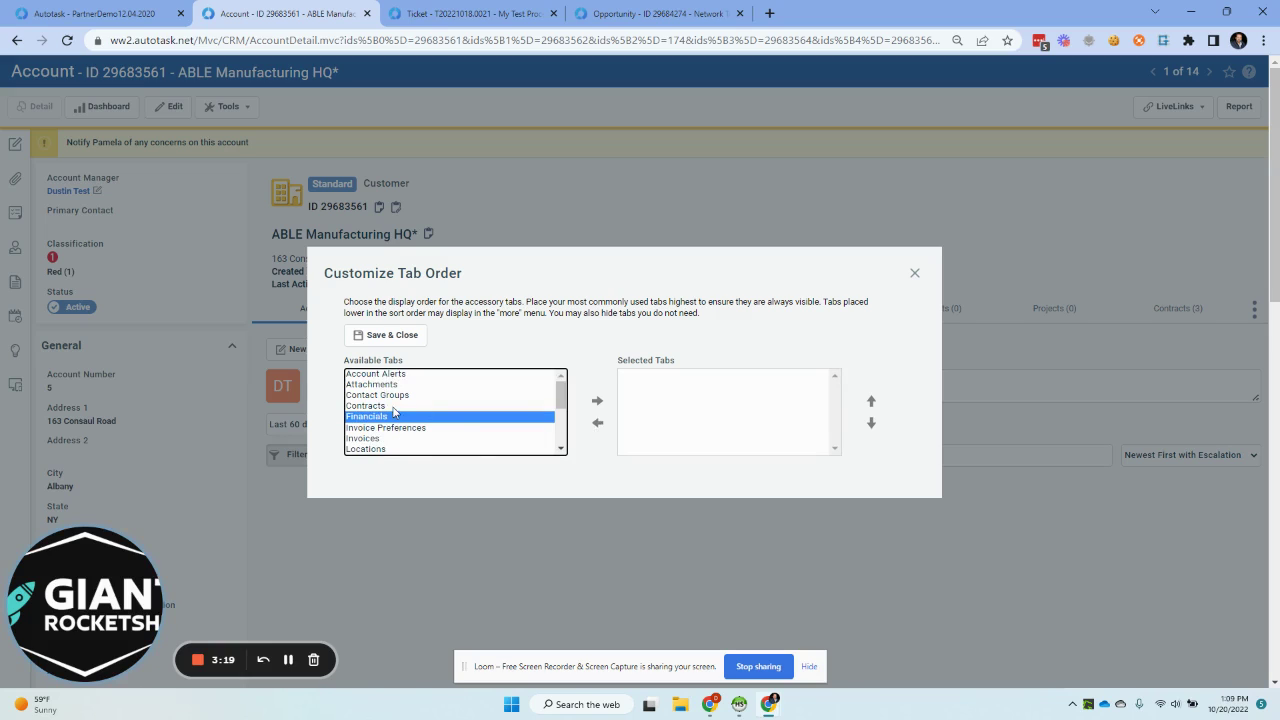
ctrl+click(394, 406)
drag(561, 392, 561, 429)
click(381, 413)
click(386, 407)
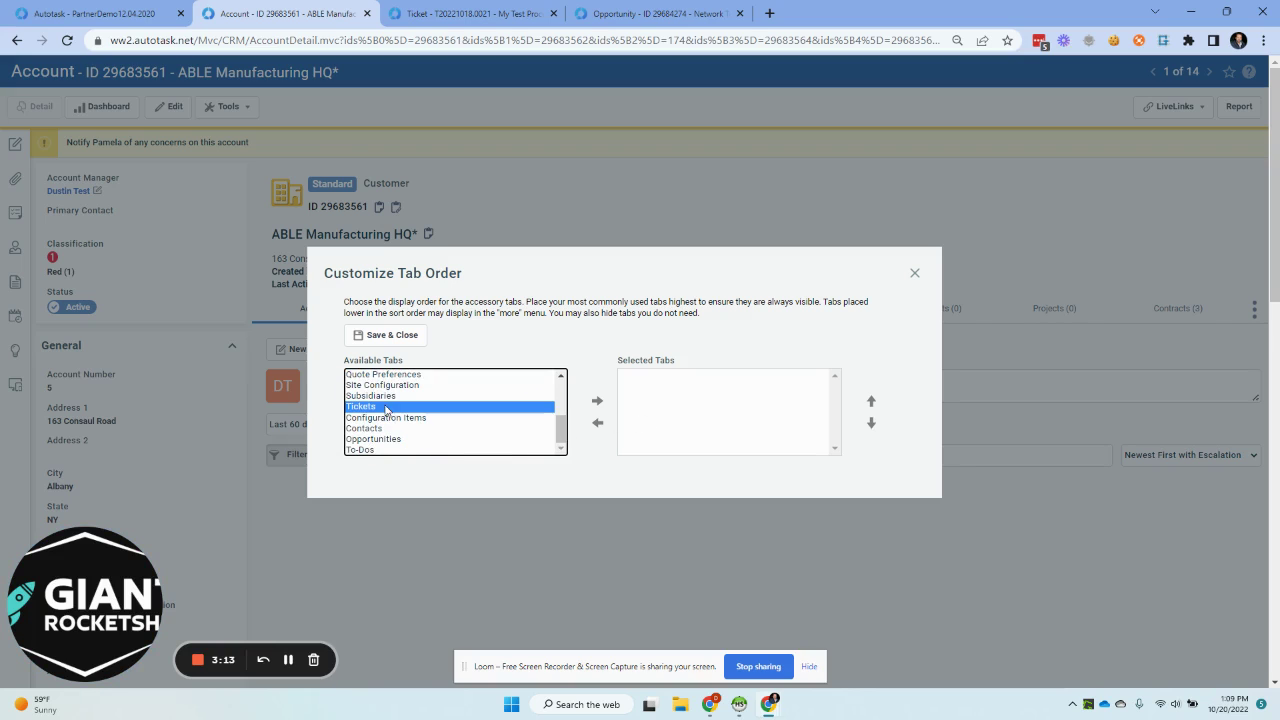
ctrl+click(402, 418)
click(597, 401)
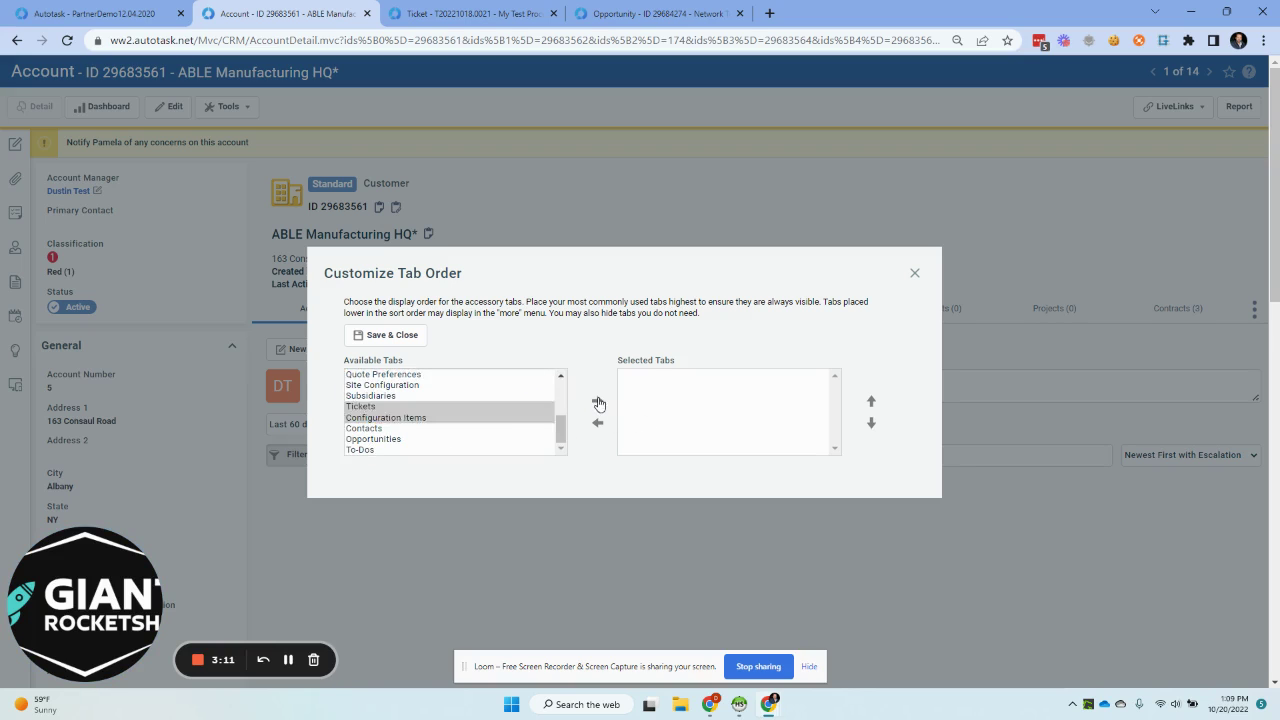
click(410, 335)
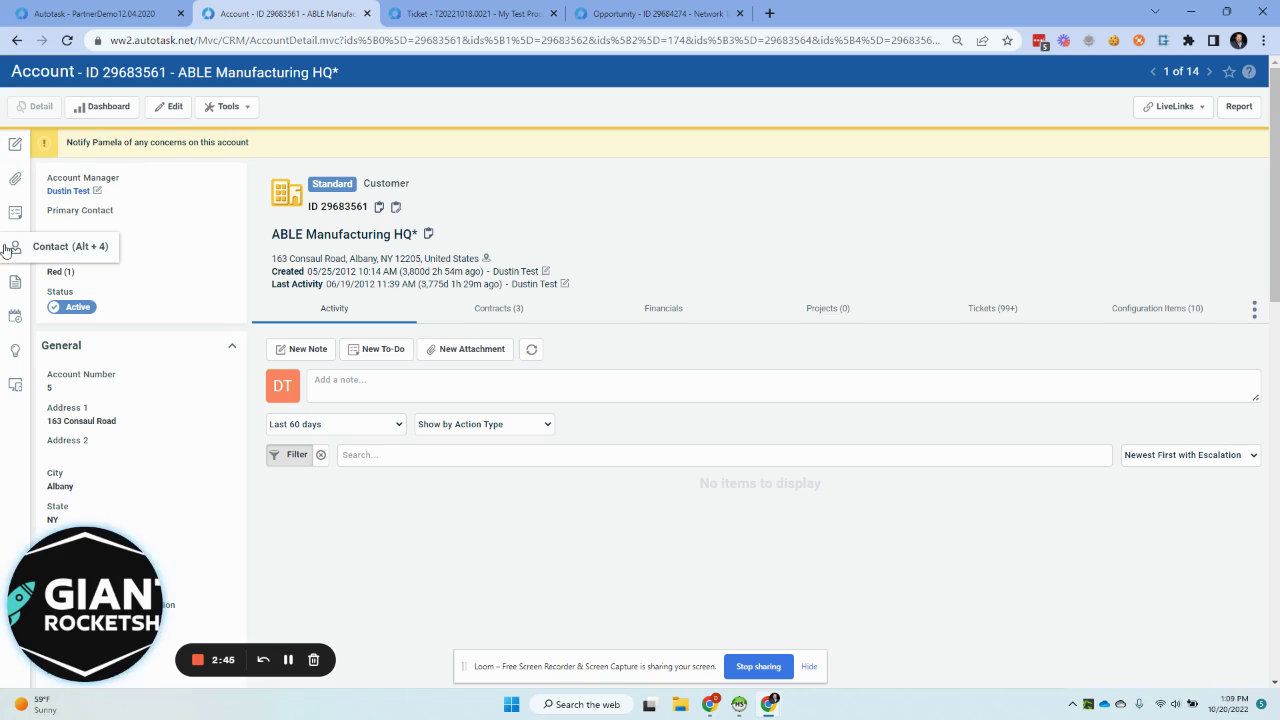
Look over the account's Tools actions list, then close it
click(230, 107)
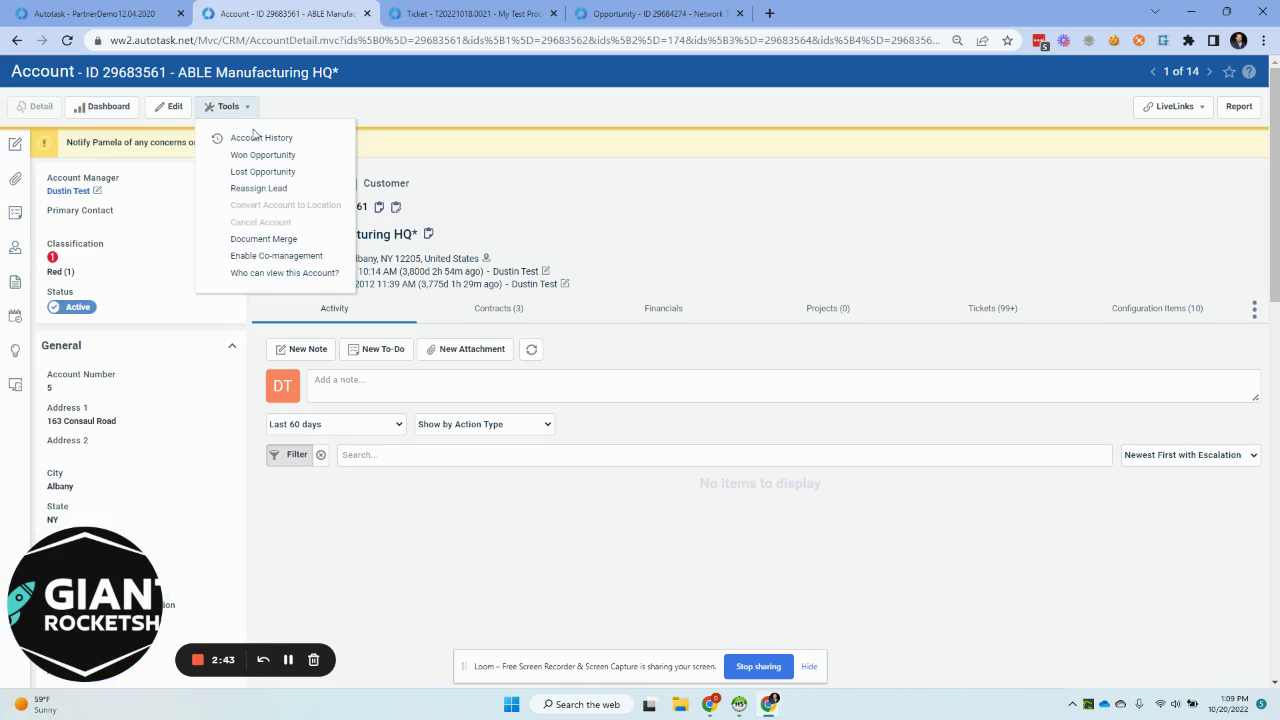
click(678, 219)
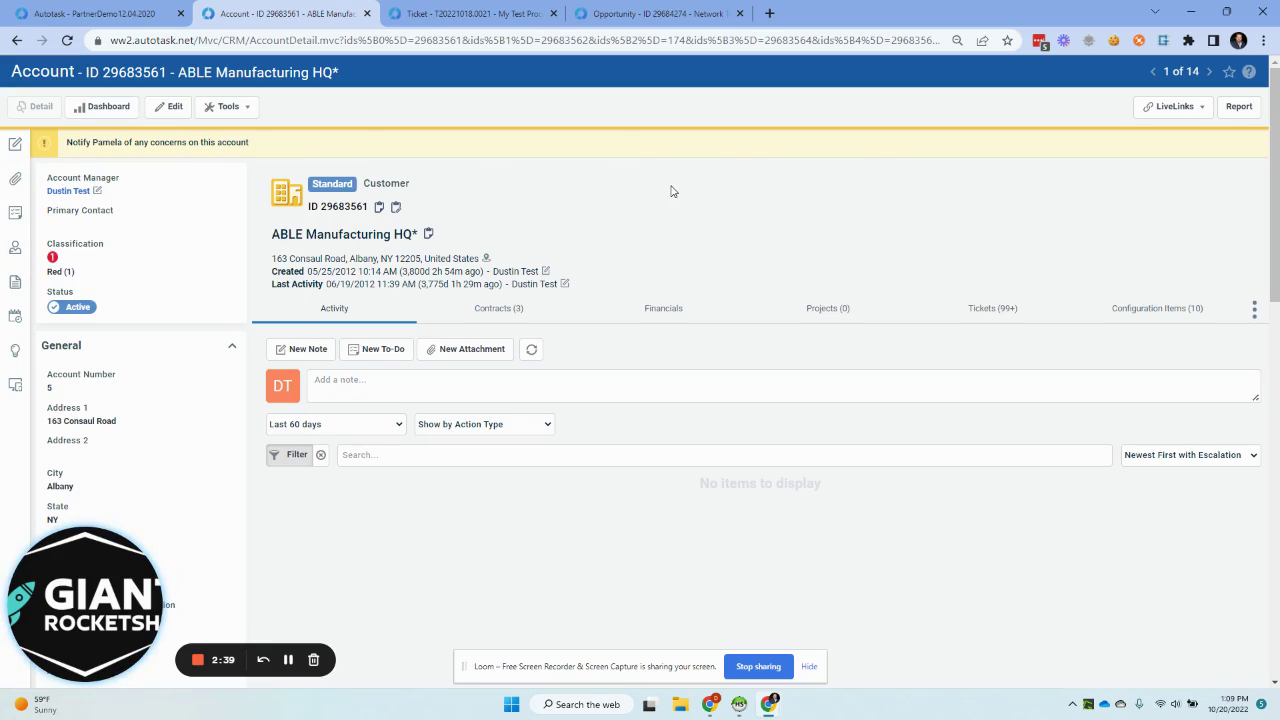
Move the Network Technology Refresh opportunity tab before the ticket and collapse its Timeline and Description
click(698, 14)
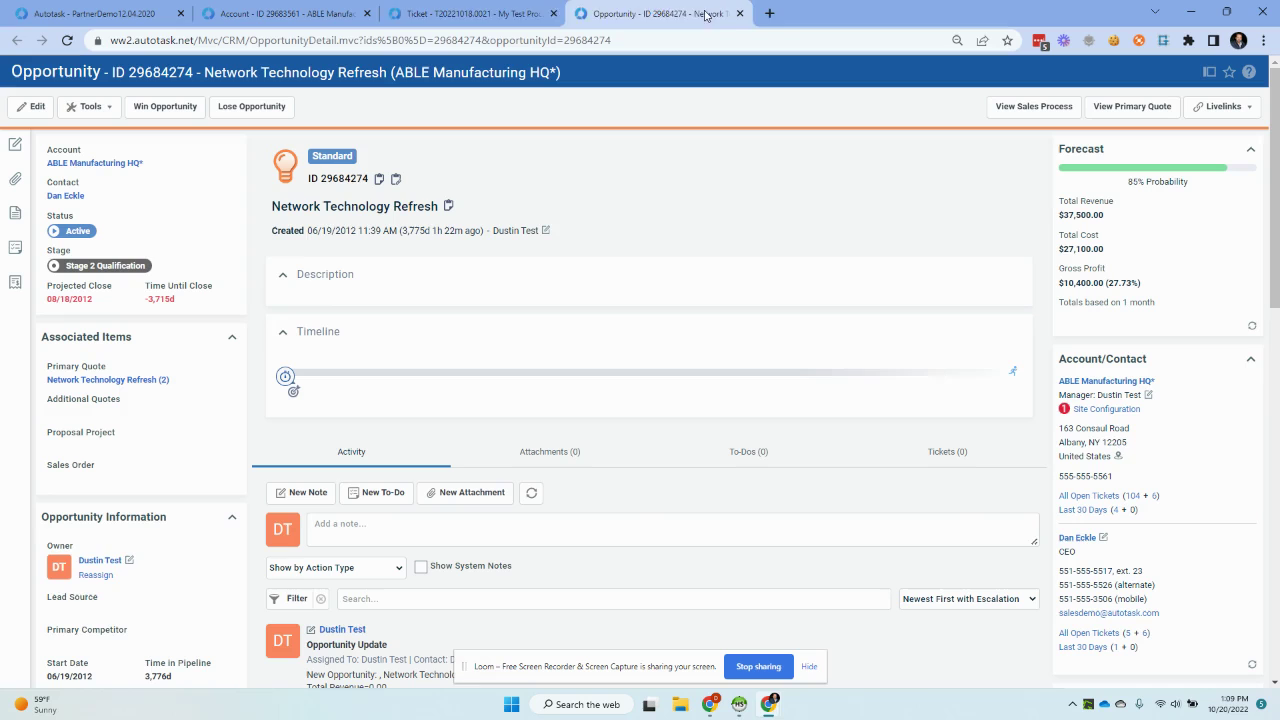
drag(698, 14, 520, 14)
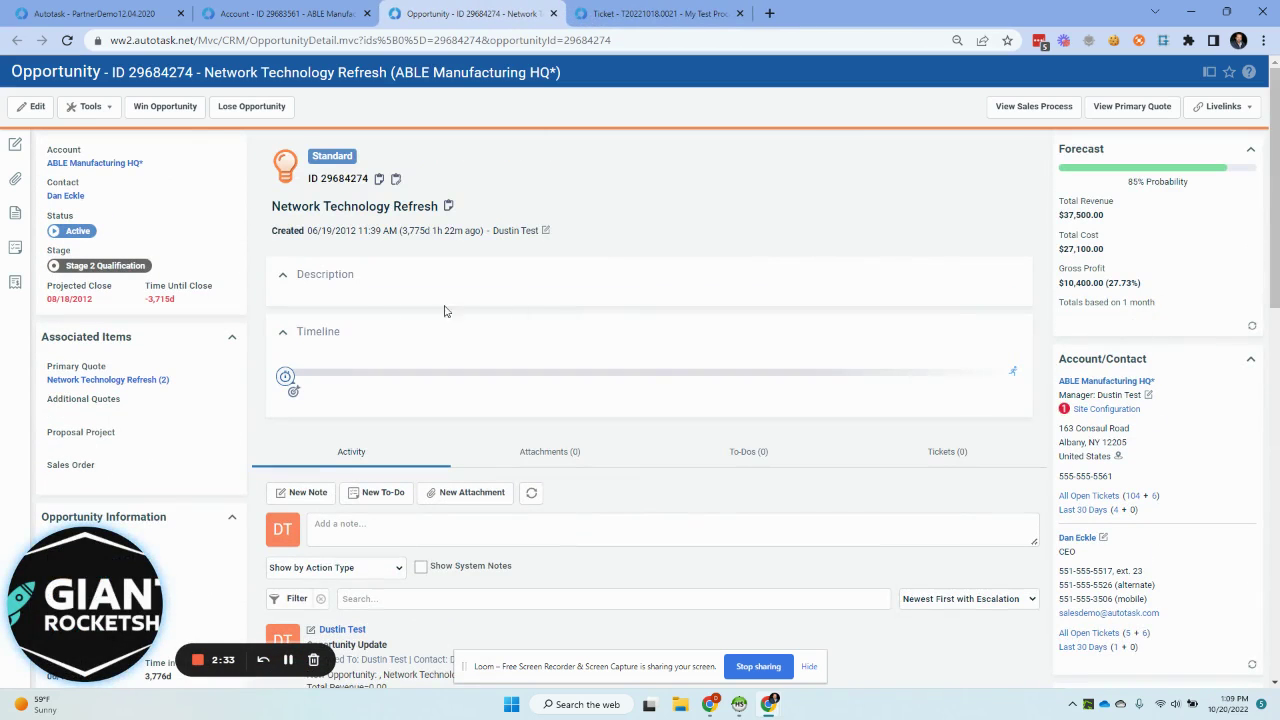
click(283, 332)
click(284, 279)
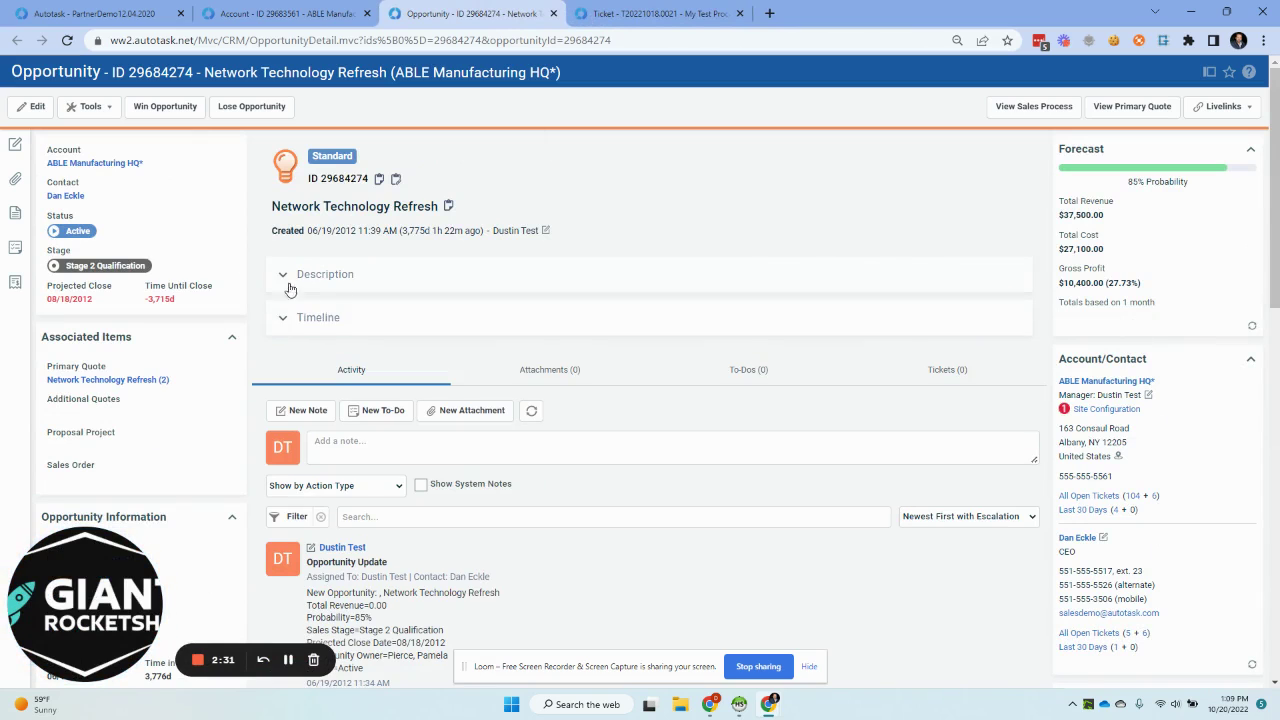
Try 80% and 90% page zoom, then reset the opportunity page to 100%
key(ctrl+minus)
key(ctrl+minus)
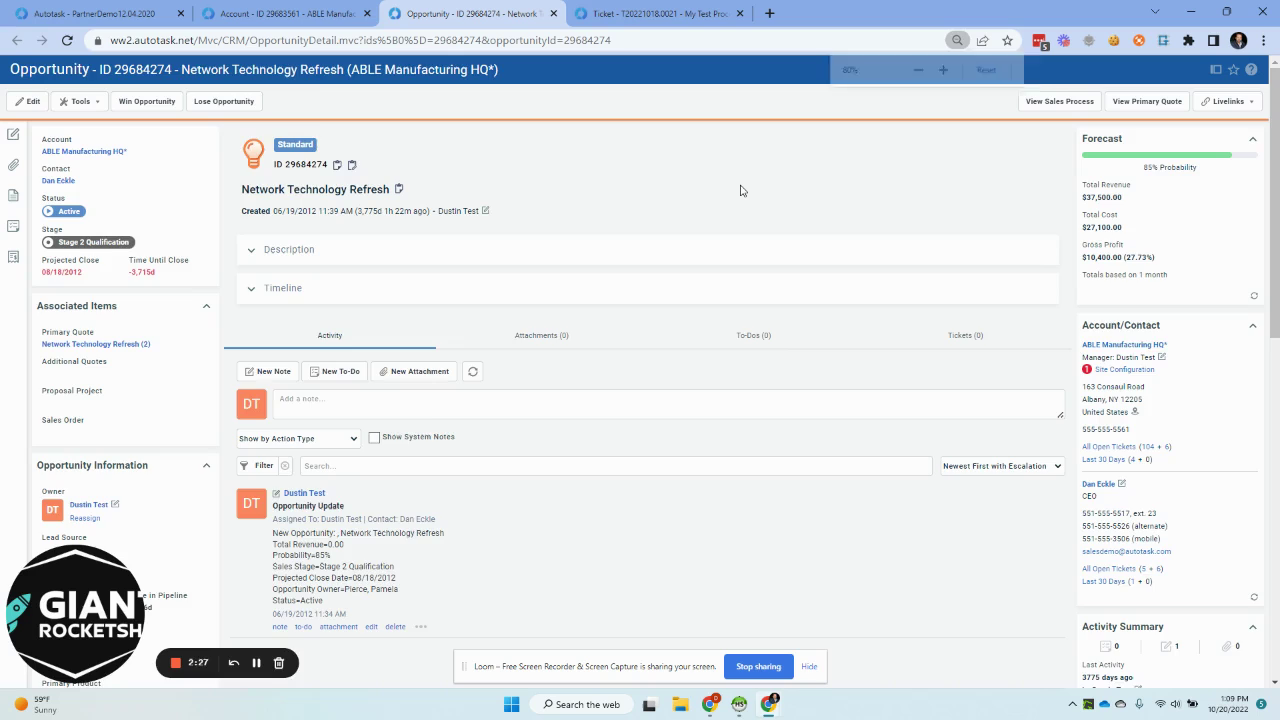
key(ctrl+plus)
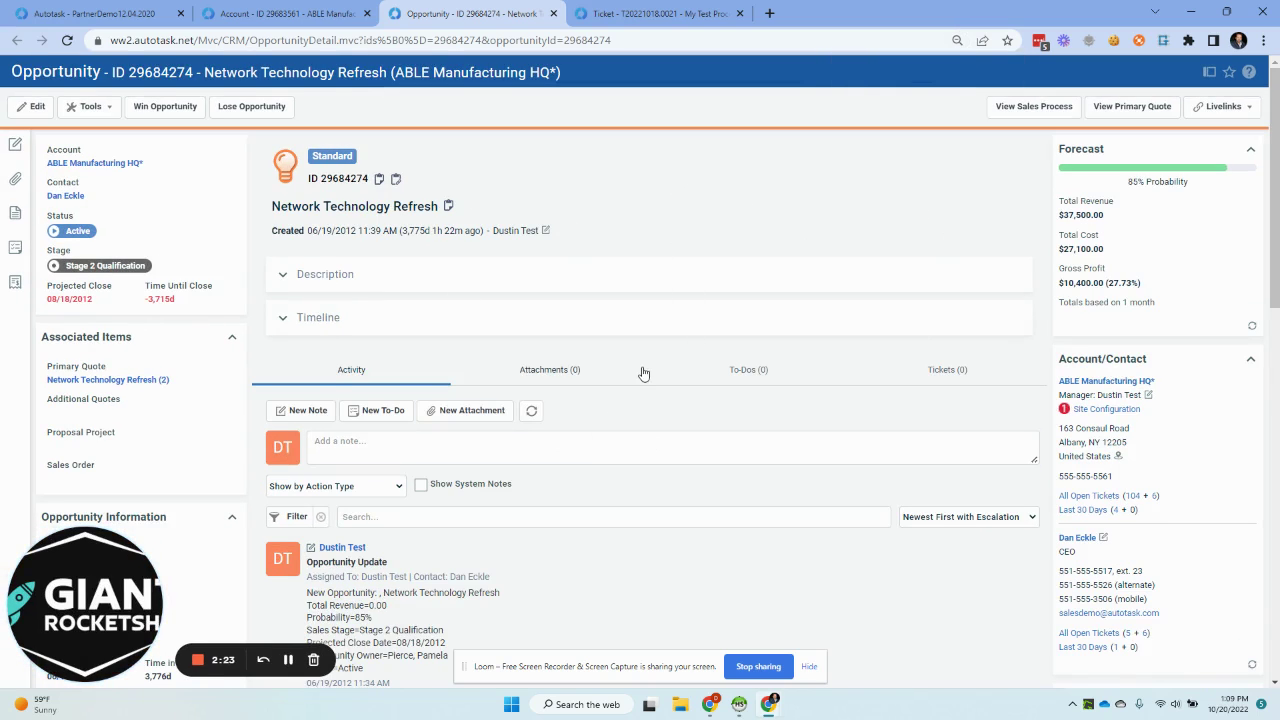
key(ctrl+minus)
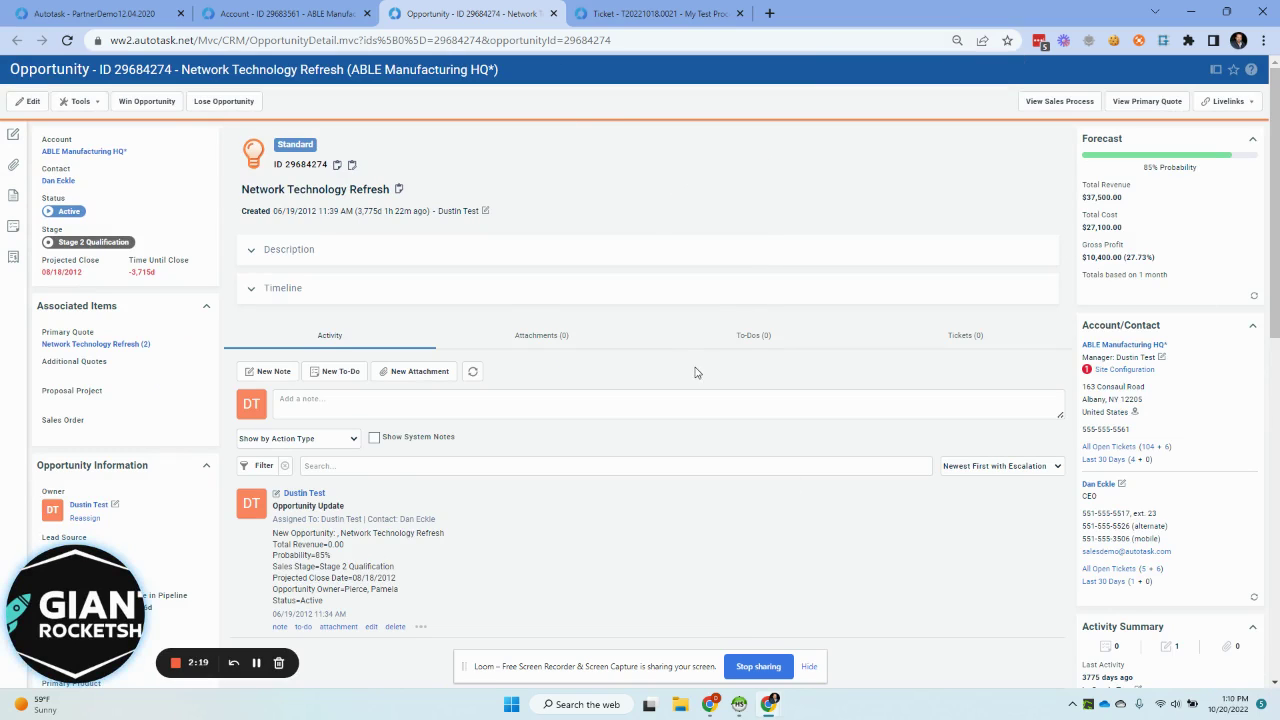
click(957, 40)
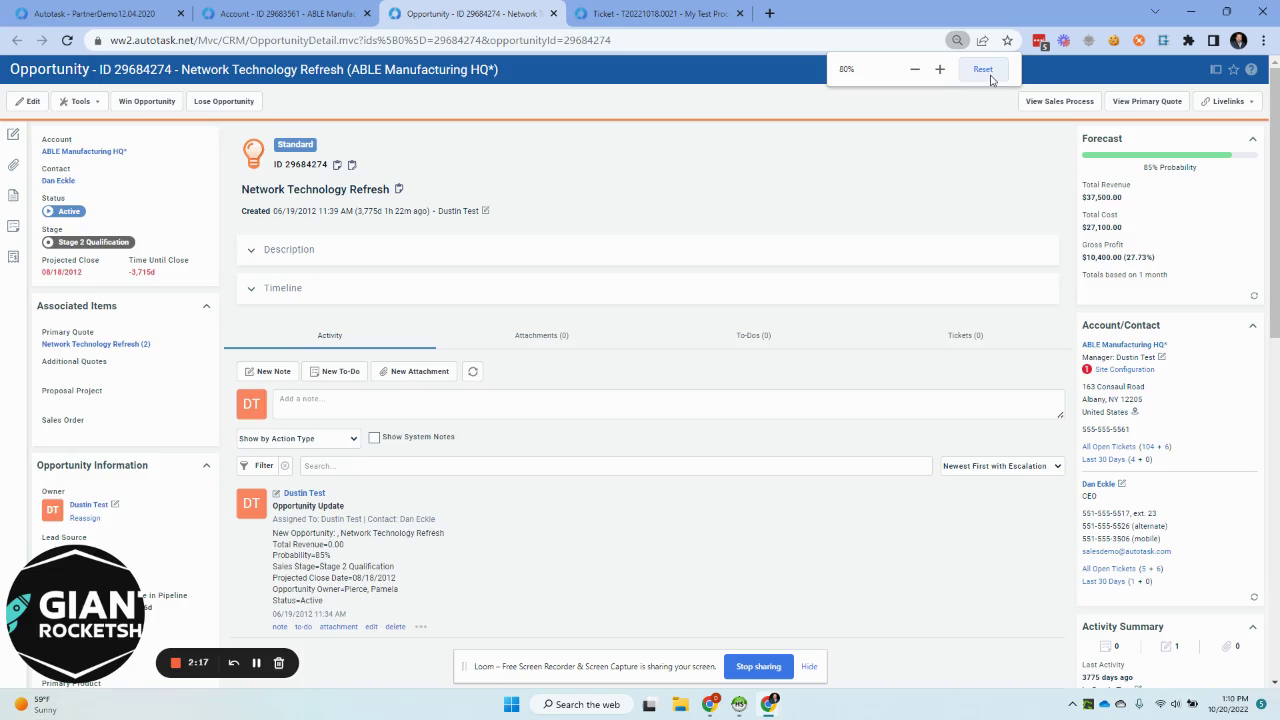
click(983, 69)
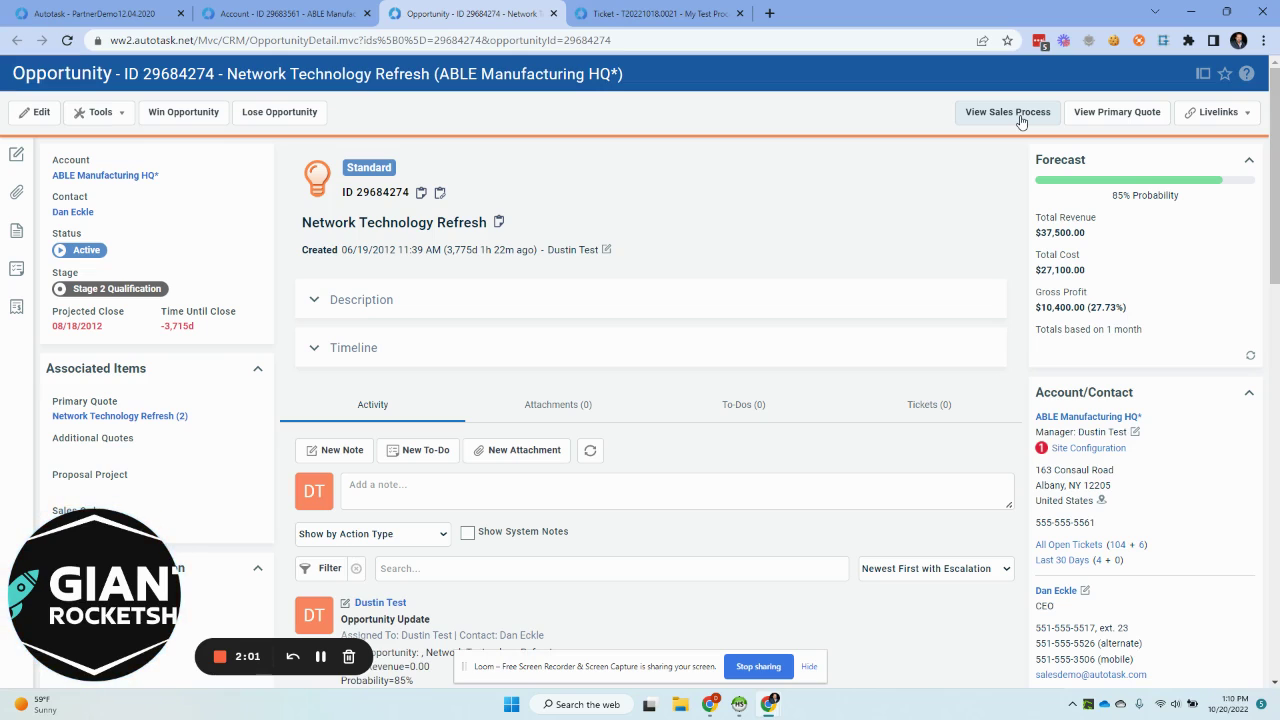
In the sales process checklist, tick Review opportunity source, Research website and Search social media, then untick the latter two
click(1008, 112)
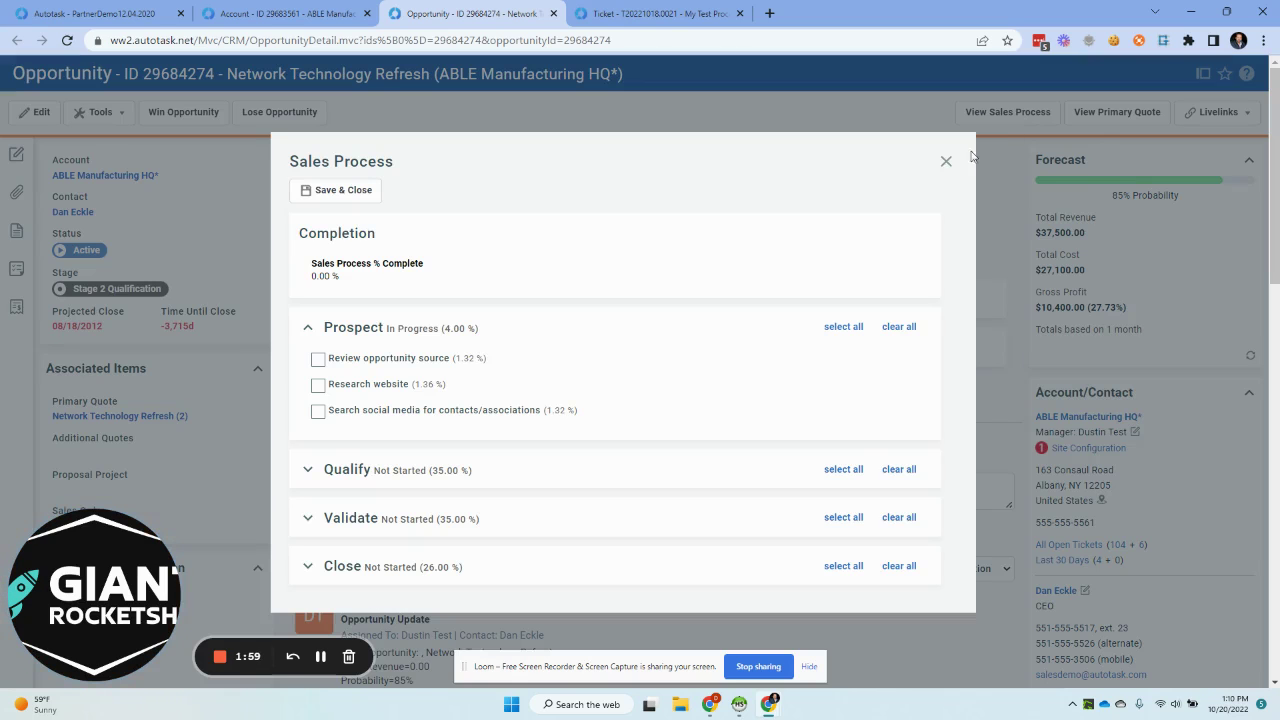
click(318, 358)
click(318, 386)
click(318, 411)
click(318, 385)
click(318, 413)
scroll(512, 438, down, 4)
click(946, 161)
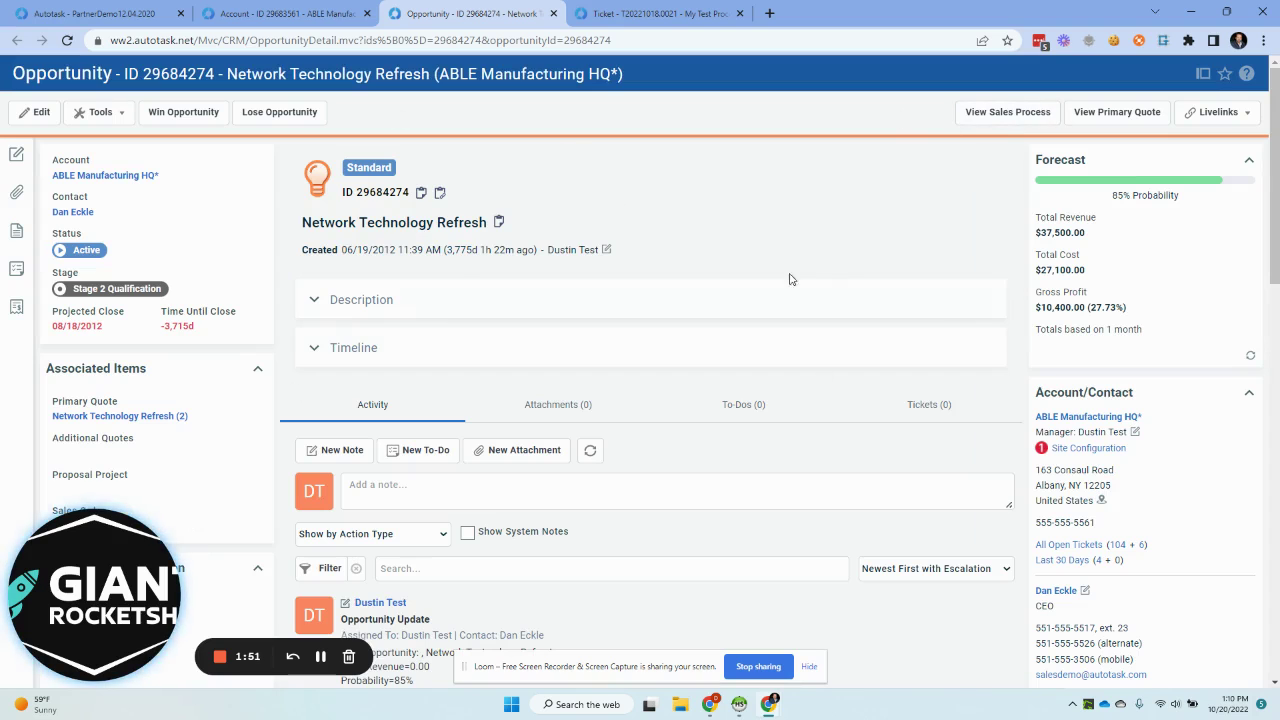
Check the opportunity's Livelinks and Tools menus, then switch to the My Test Process ticket
click(1228, 113)
click(100, 112)
click(660, 13)
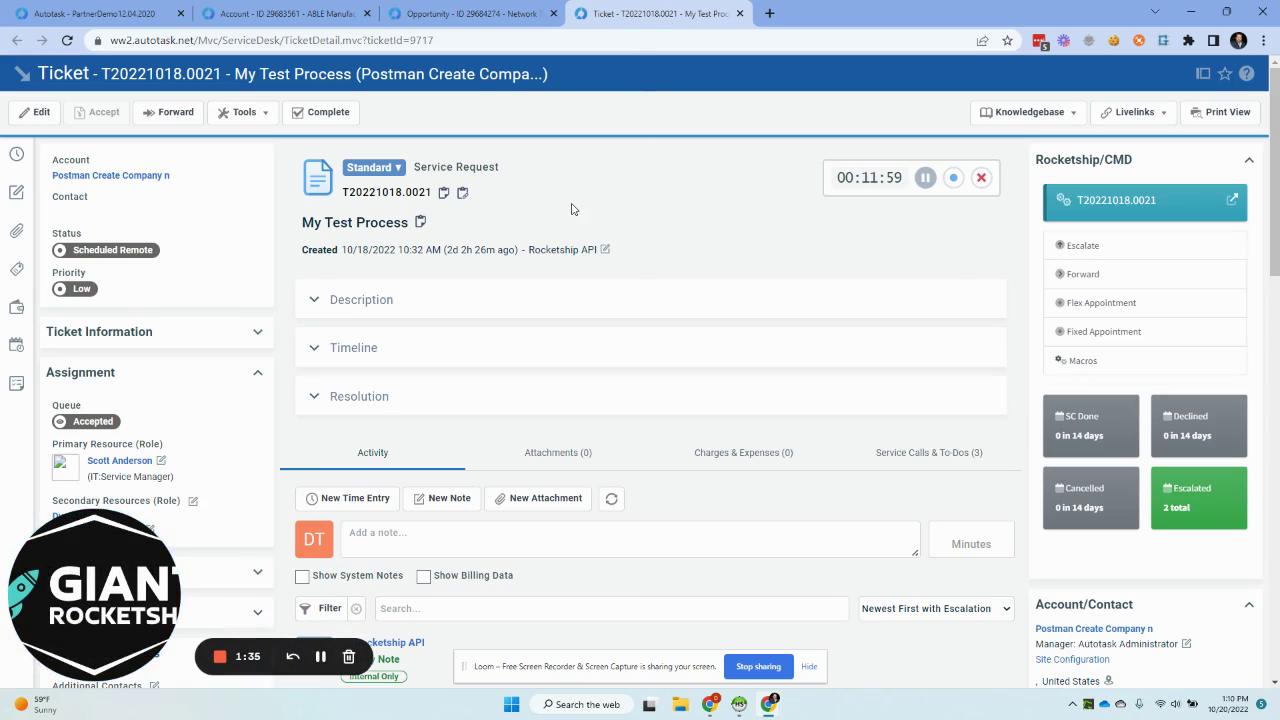
mouse_move(244, 112)
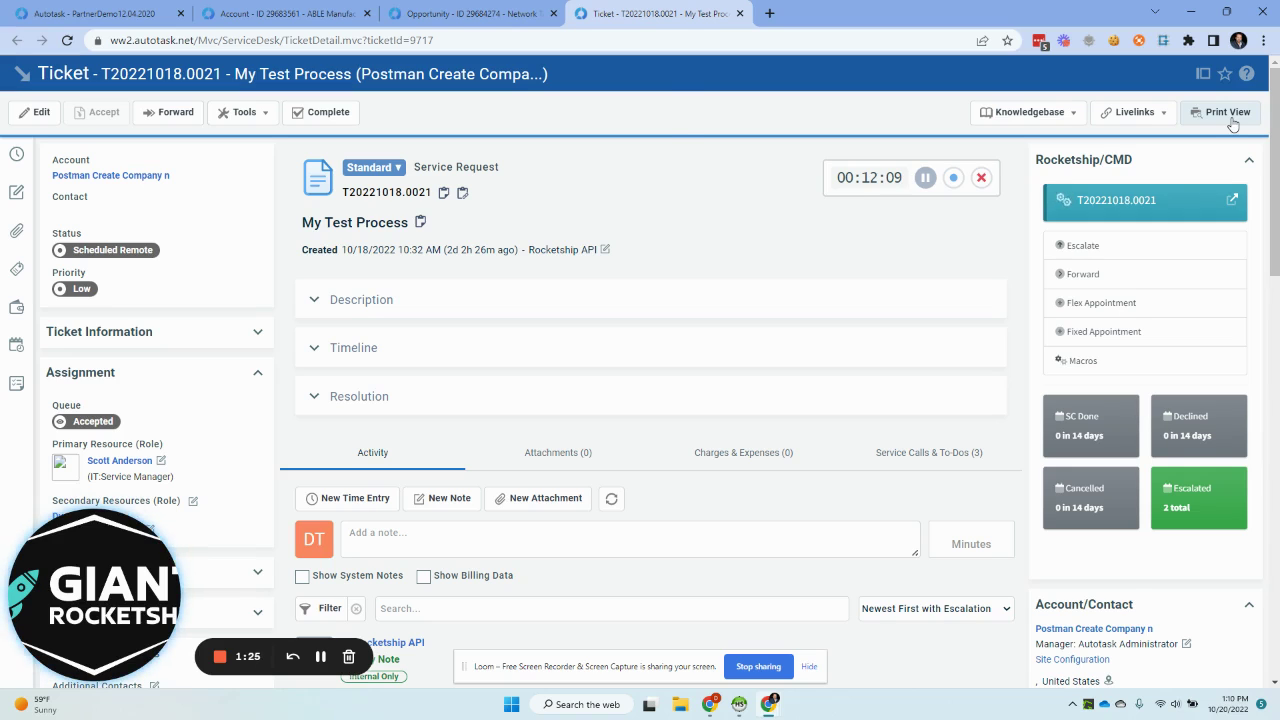
click(1228, 113)
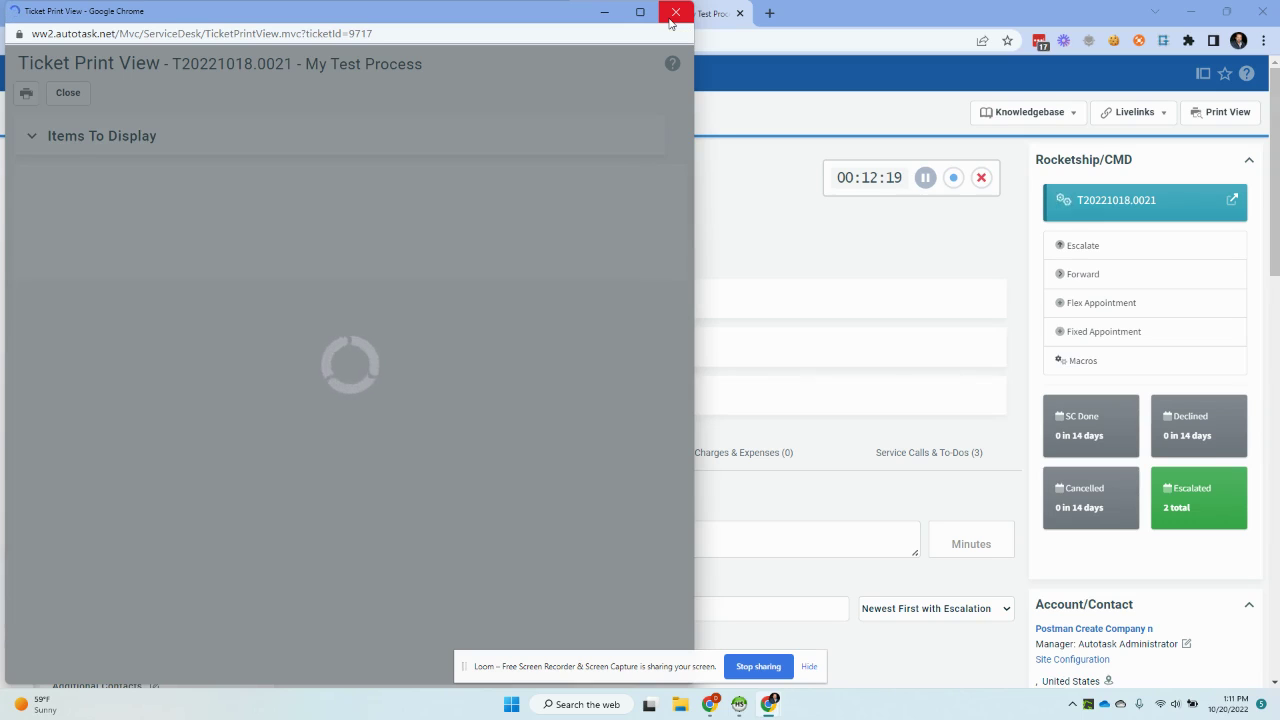
click(672, 17)
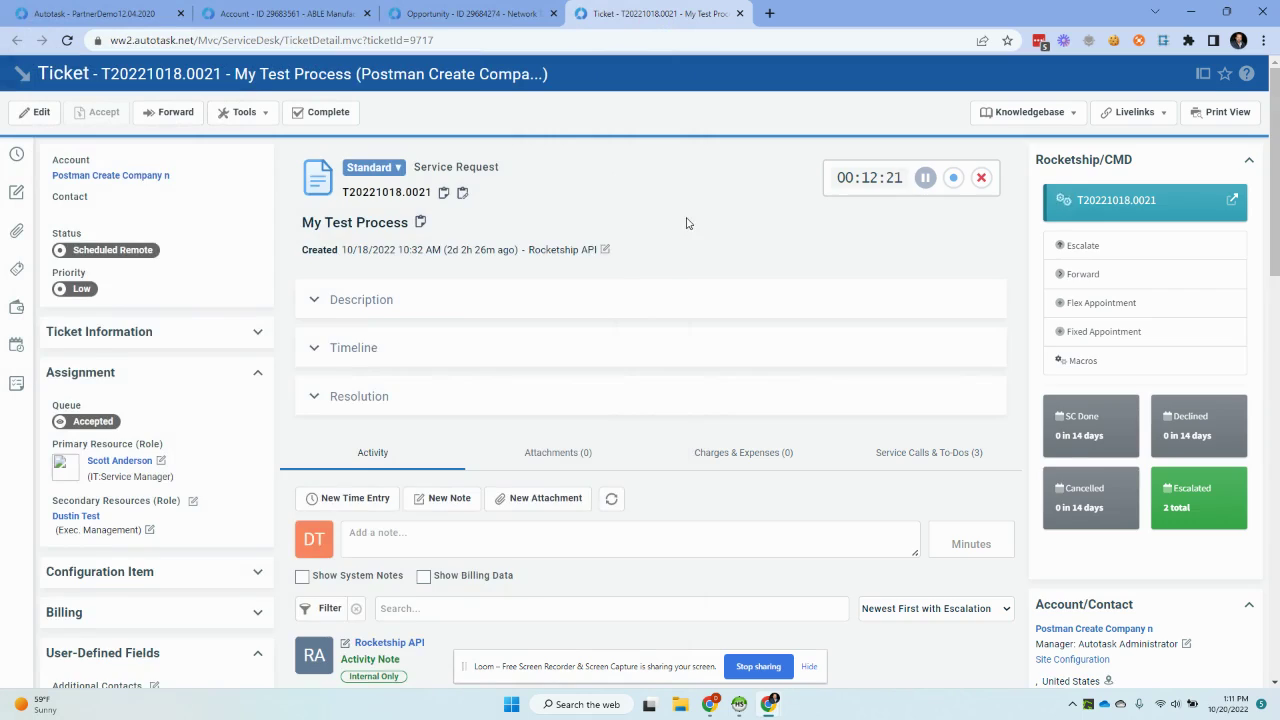
Scroll through ticket T20221018.0021 and zoom the page out to 90%
scroll(686, 222, down, 2)
scroll(686, 222, up, 2)
key(ctrl+minus)
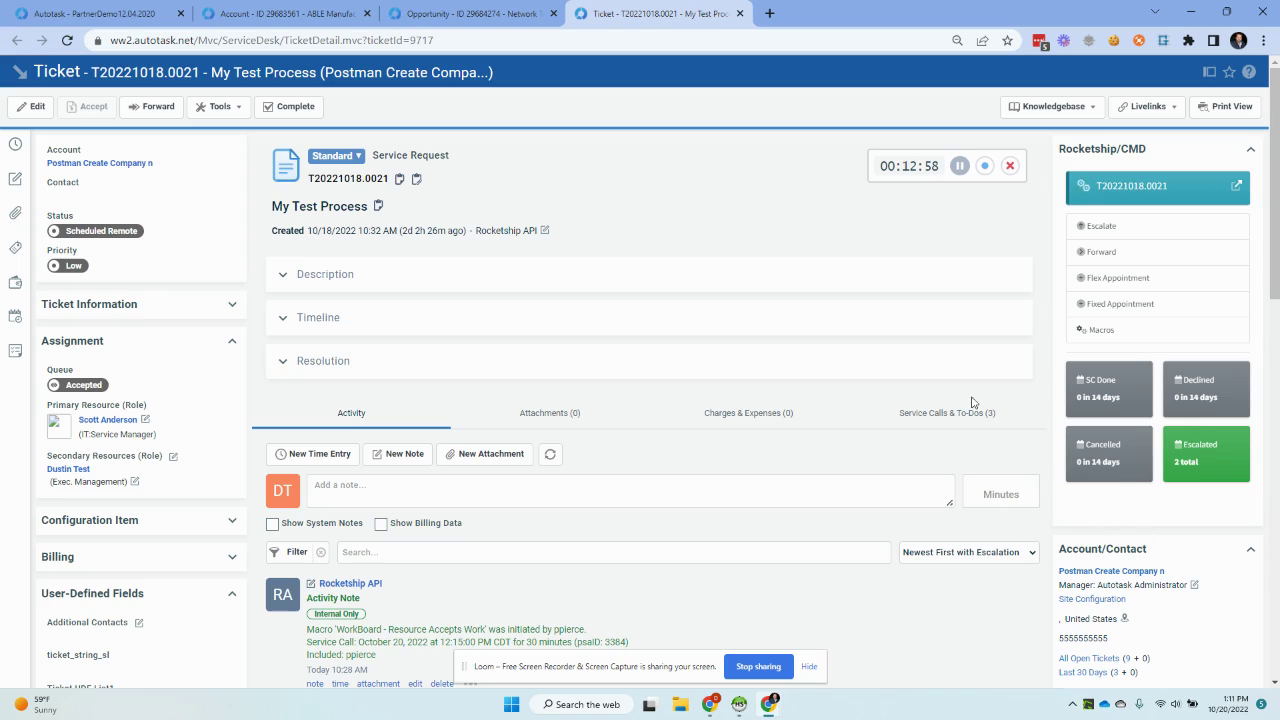
scroll(180, 506, down, 10)
scroll(307, 508, up, 10)
Back on the dashboard, preview the GRS WorkBoard, Service Technician and DEMO TICKETS tabs
click(103, 14)
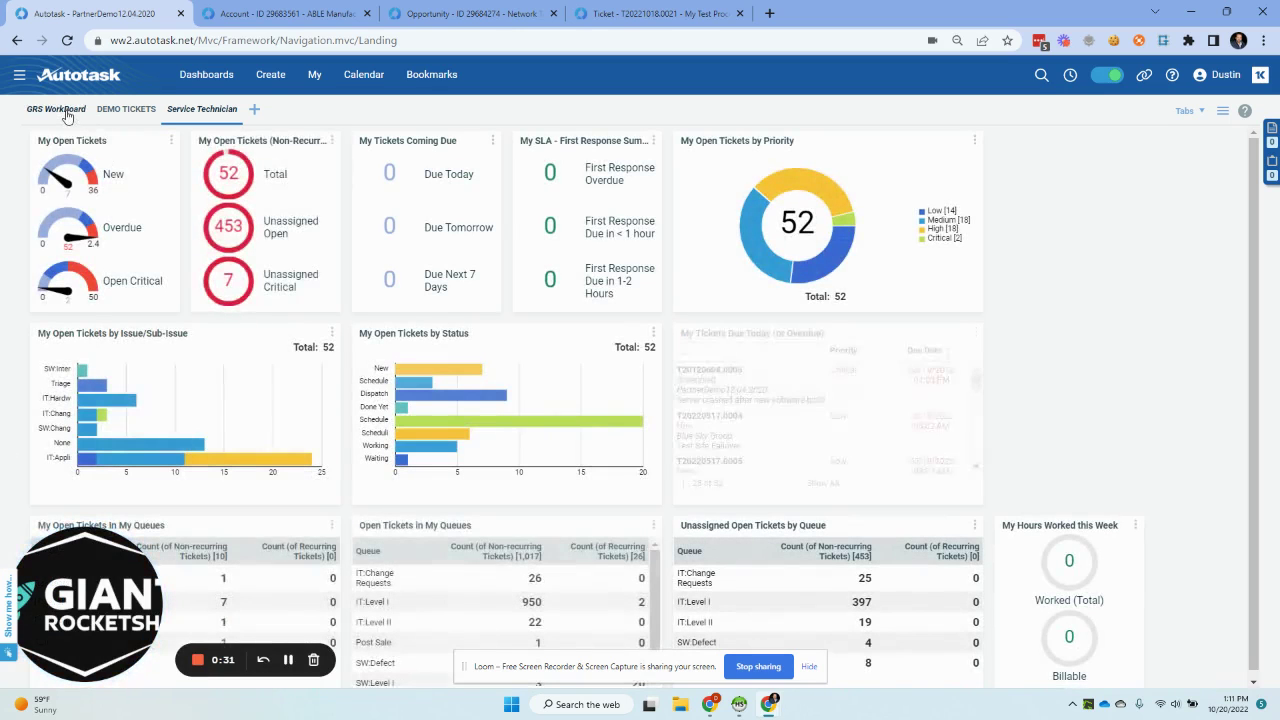
click(67, 116)
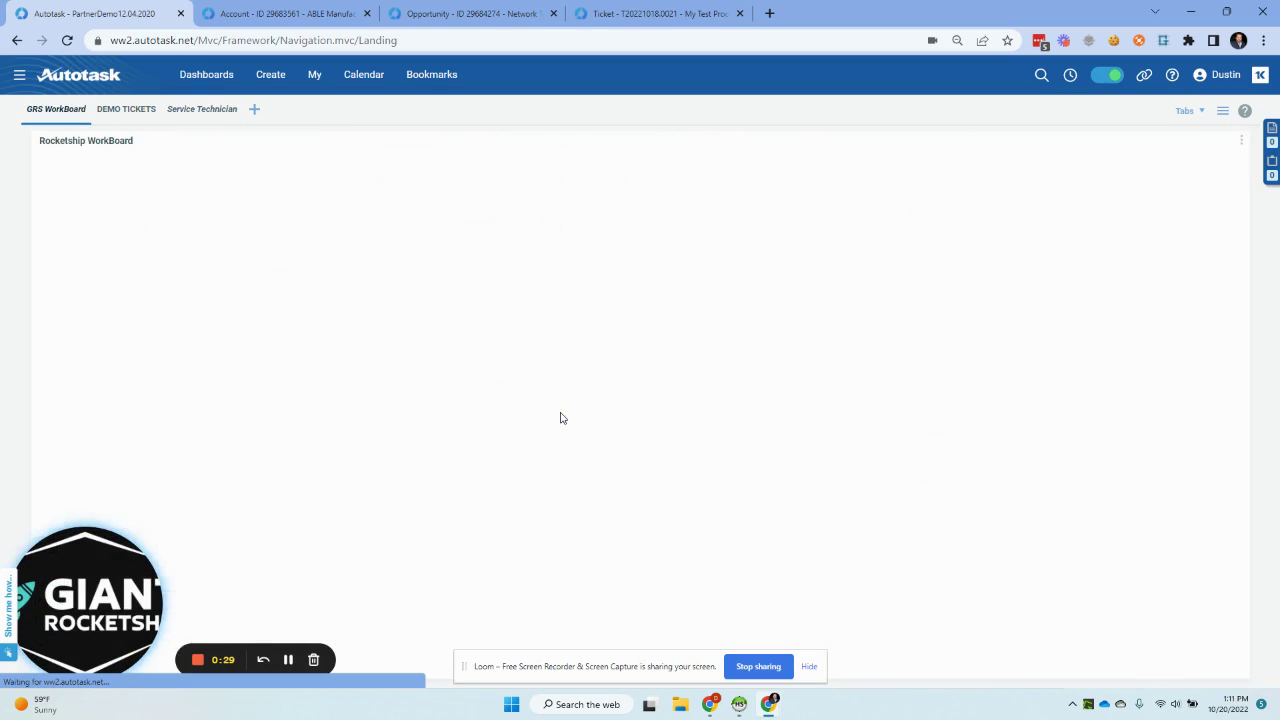
click(202, 109)
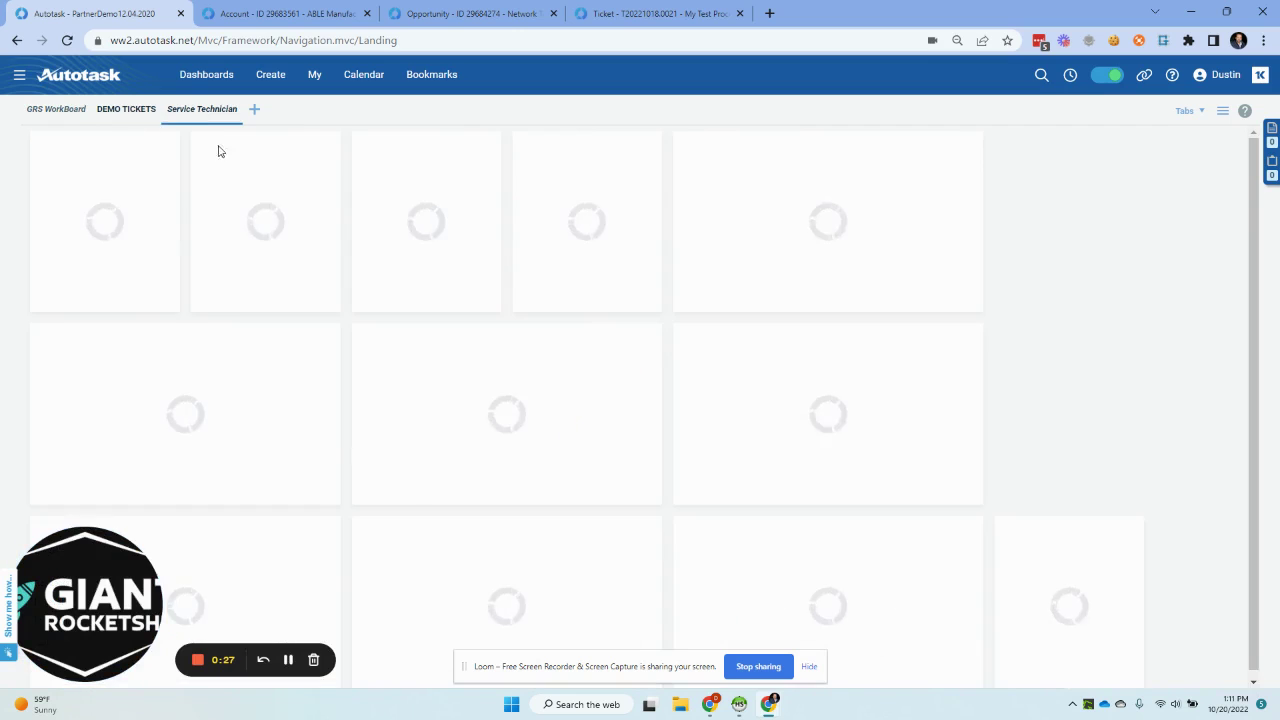
click(126, 109)
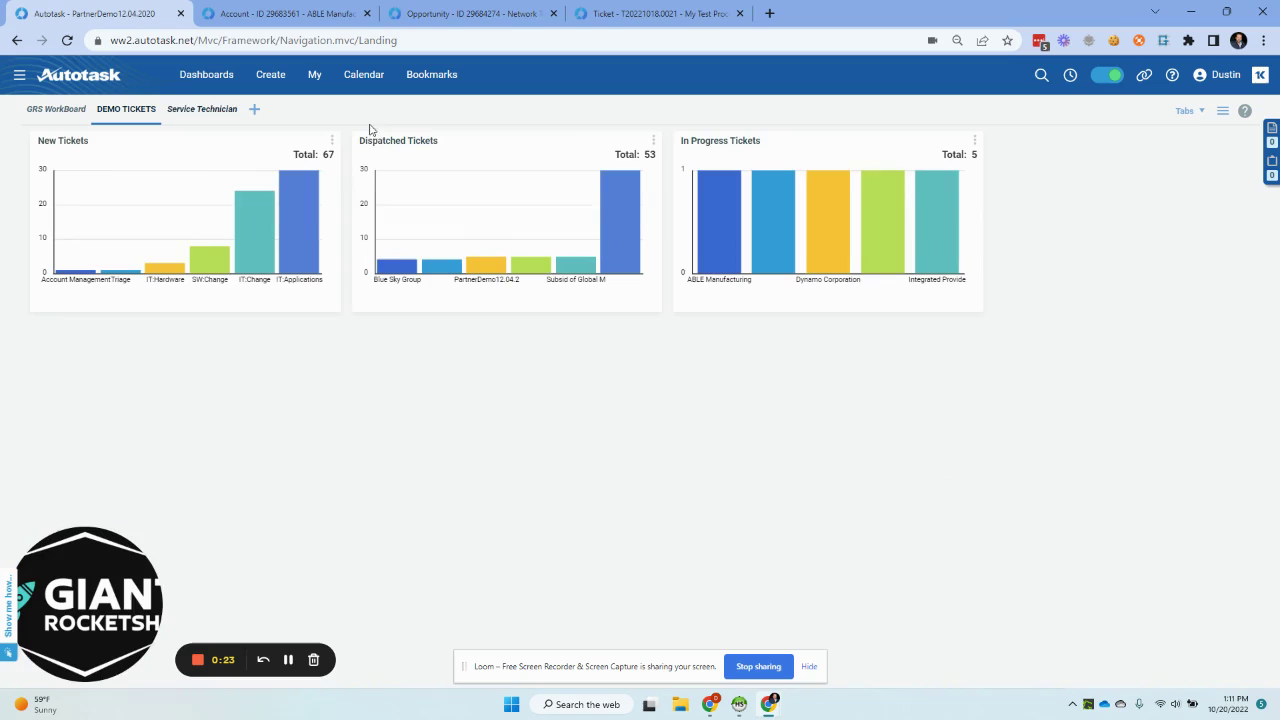
Return to GRS WorkBoard and scroll through the Rocketship fixed and flex appointments
click(57, 112)
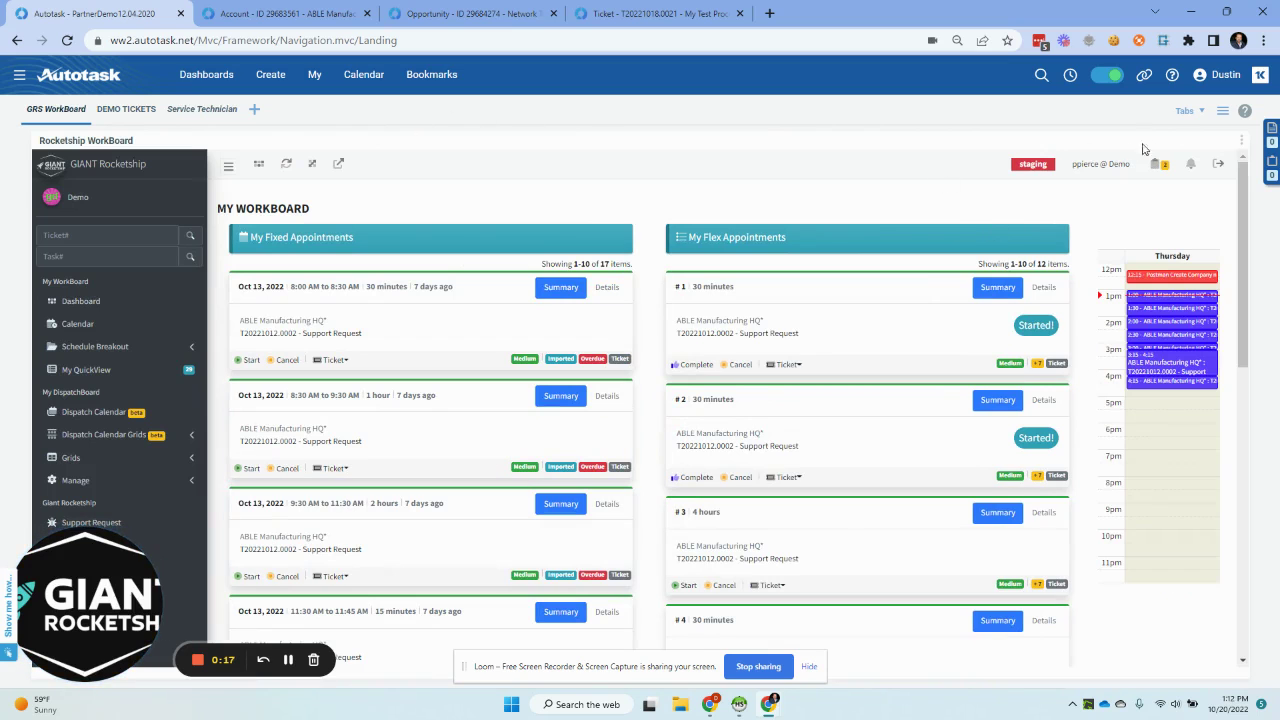
scroll(149, 371, down, 5)
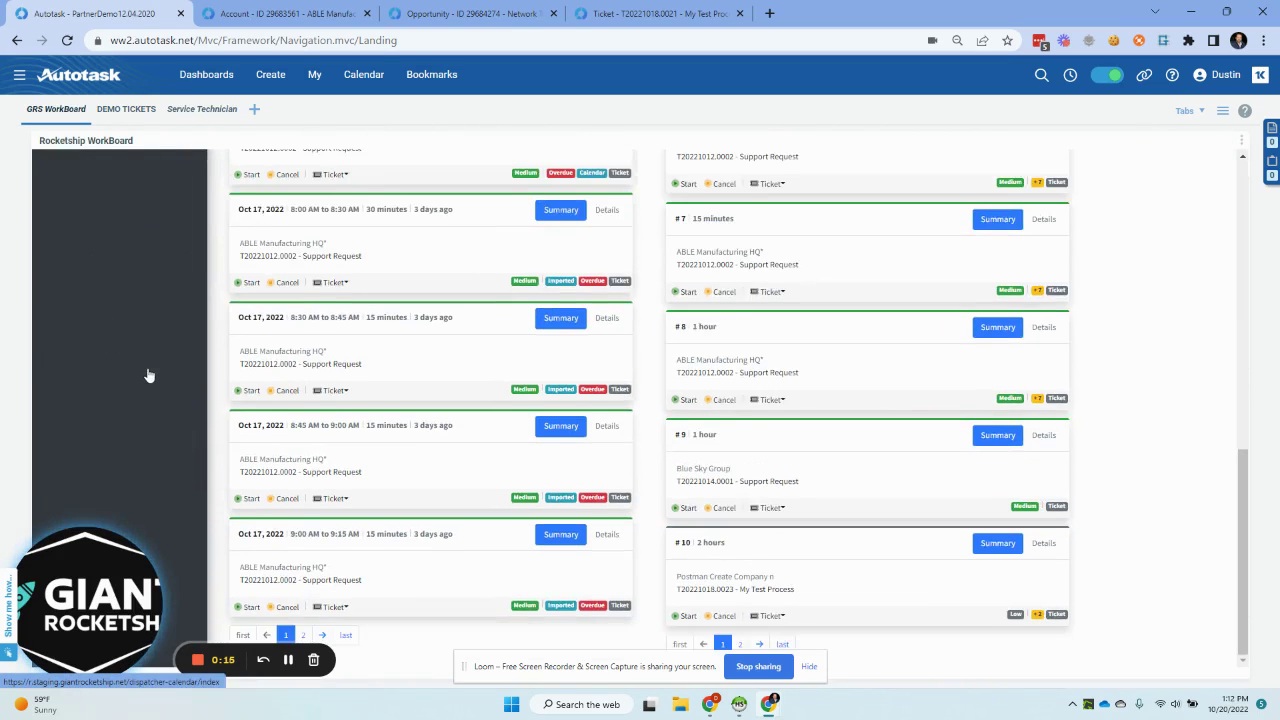
scroll(149, 371, up, 5)
scroll(1025, 443, down, 3)
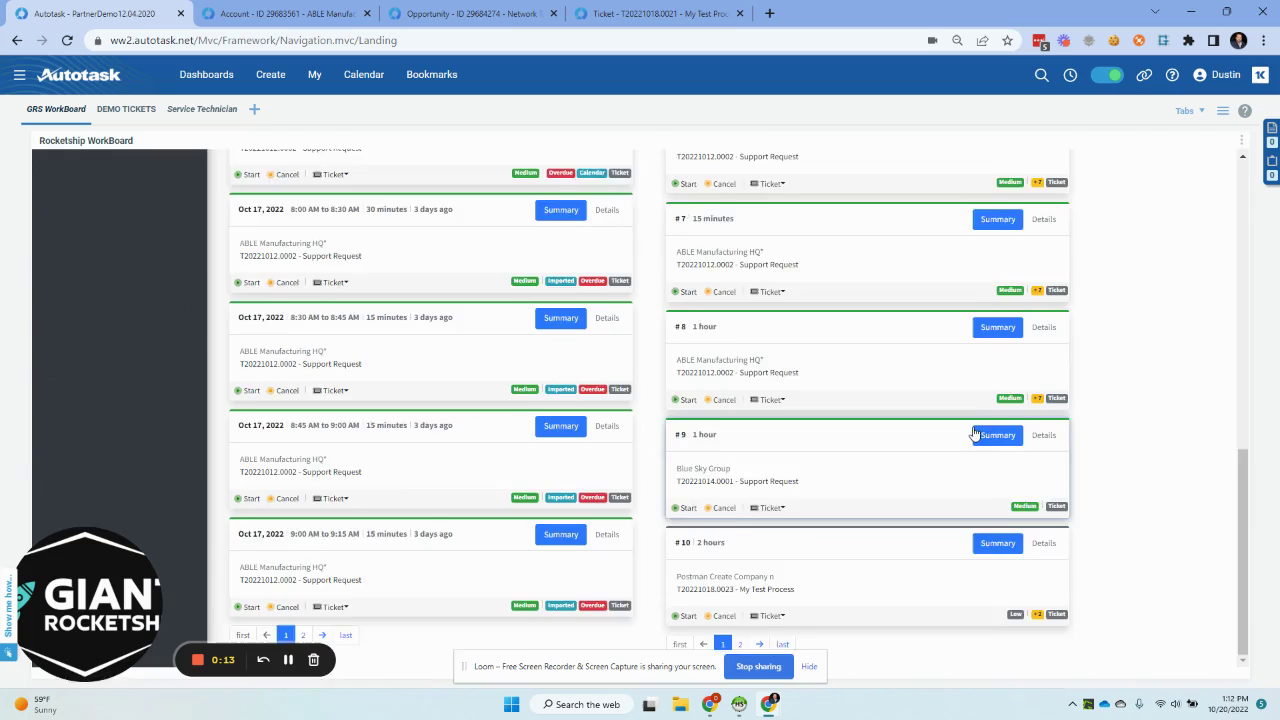
scroll(994, 434, up, 3)
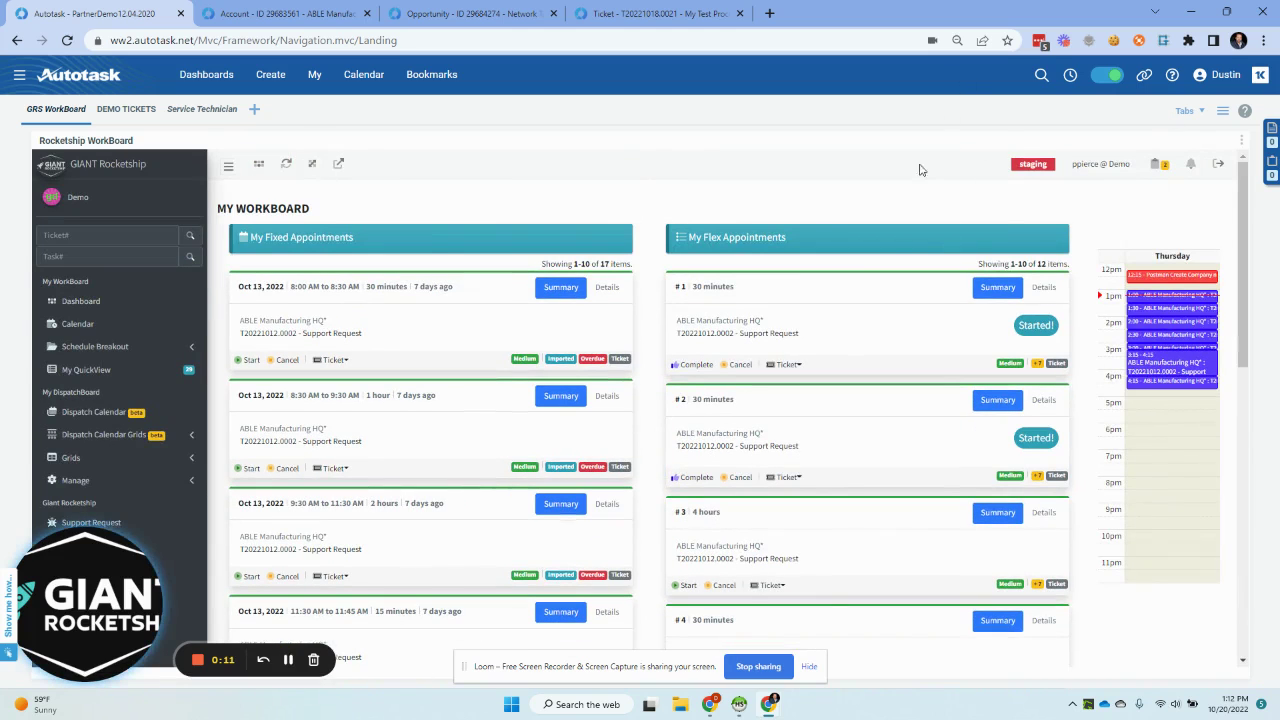